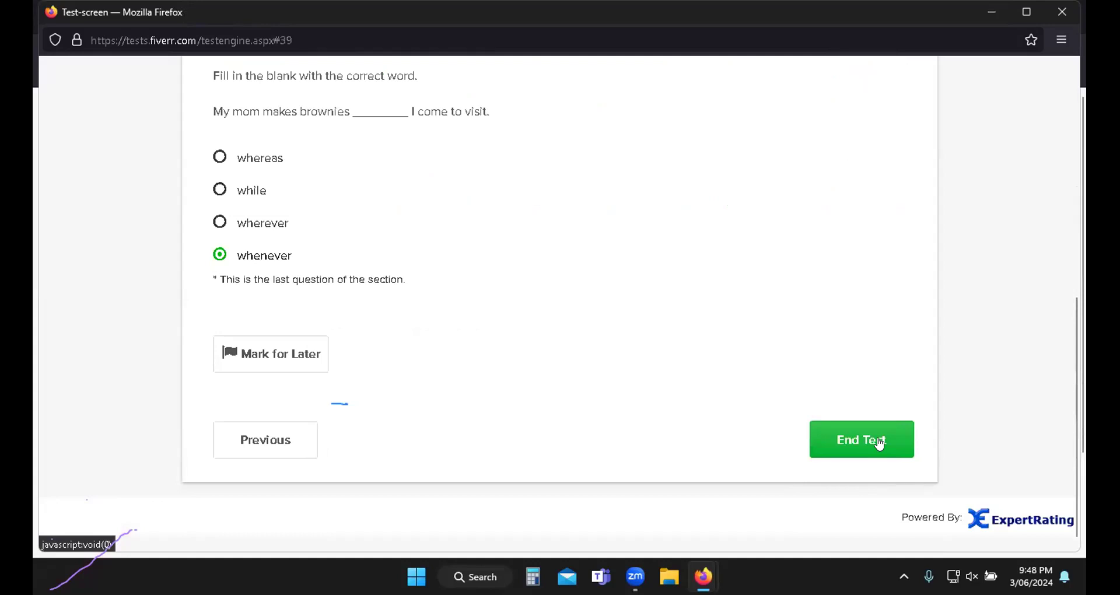
Step: End the U.S. English Basic Skills Test, check the results, continue without feedback and return to Fiverr.com
click(879, 442)
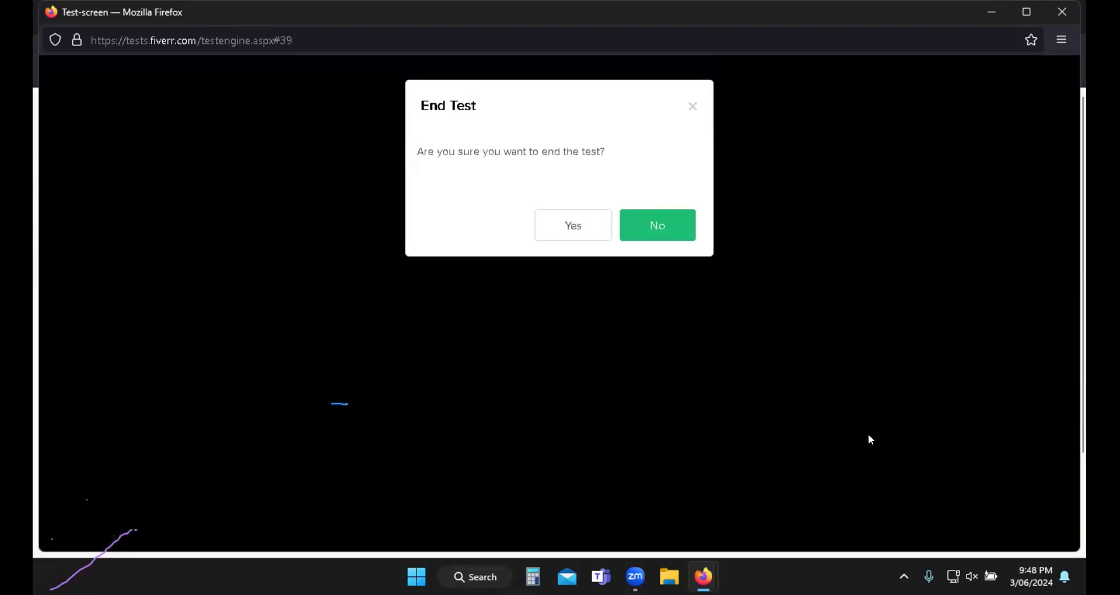
click(563, 233)
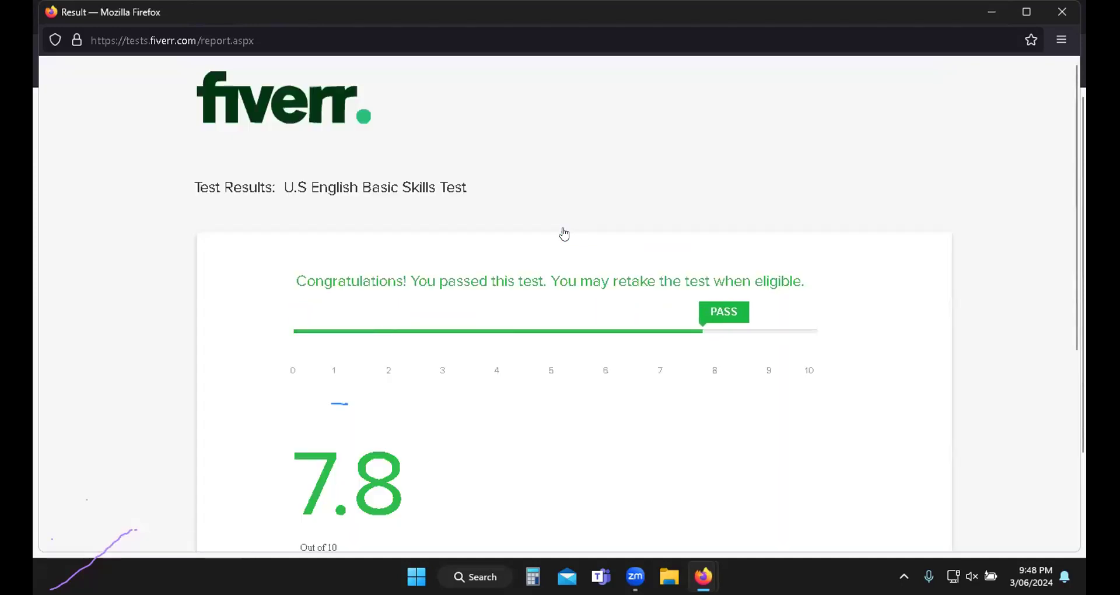
scroll(564, 234, down, 2)
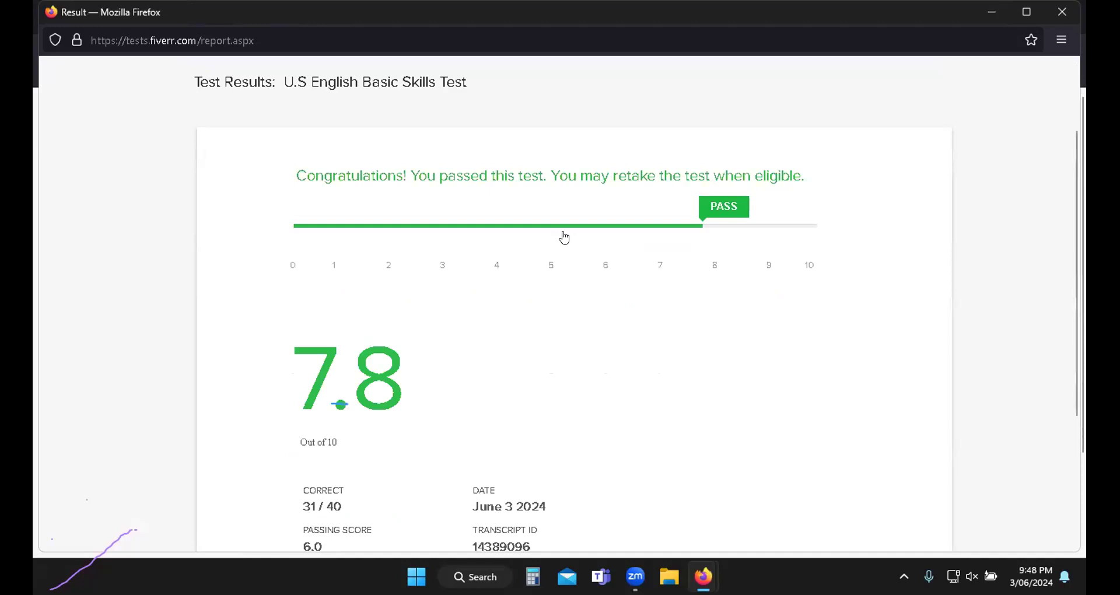
scroll(563, 236, down, 3)
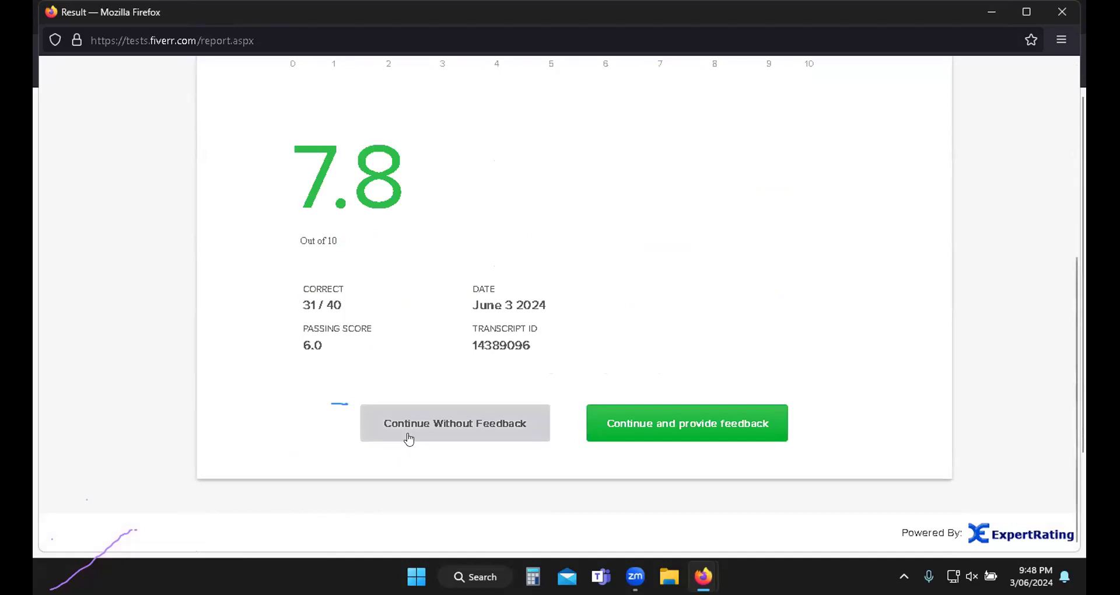
click(474, 439)
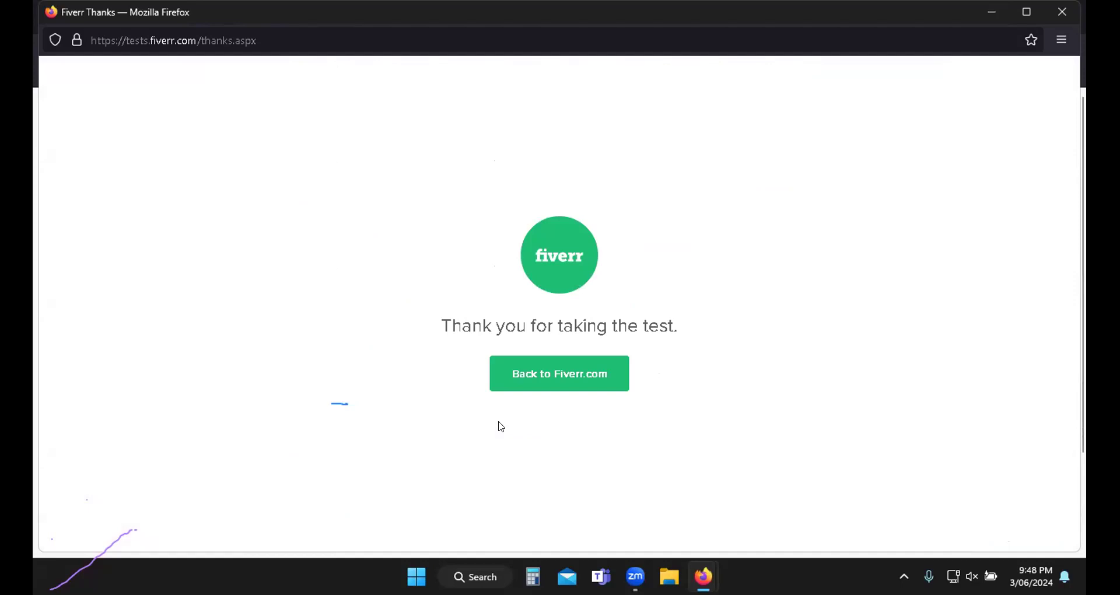
click(578, 389)
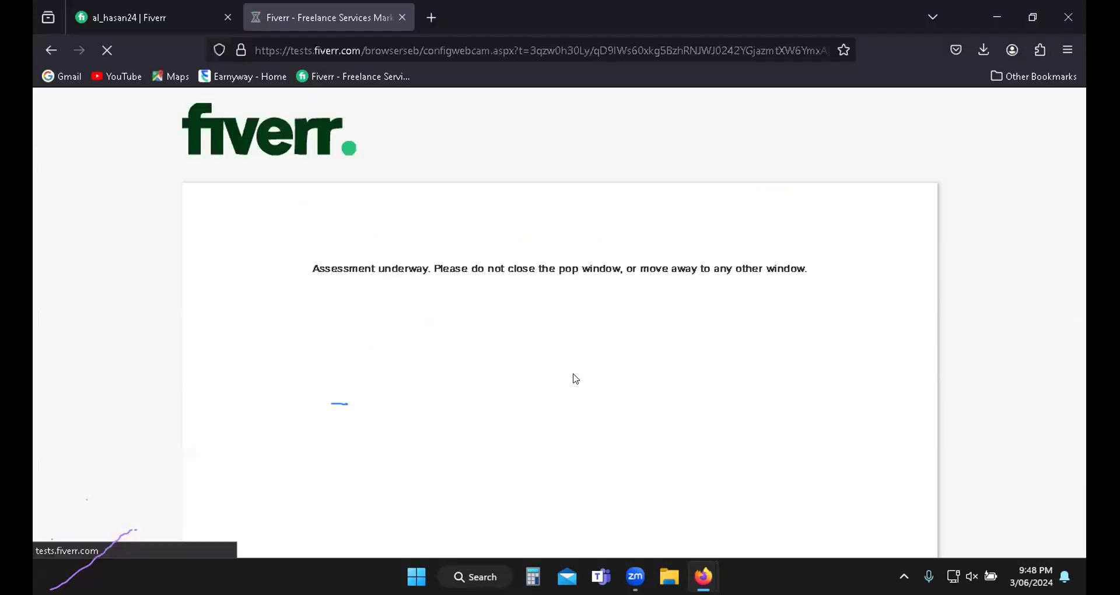
Step: Open the Personal & business info requirement on the gig's Publish page
scroll(607, 389, down, 2)
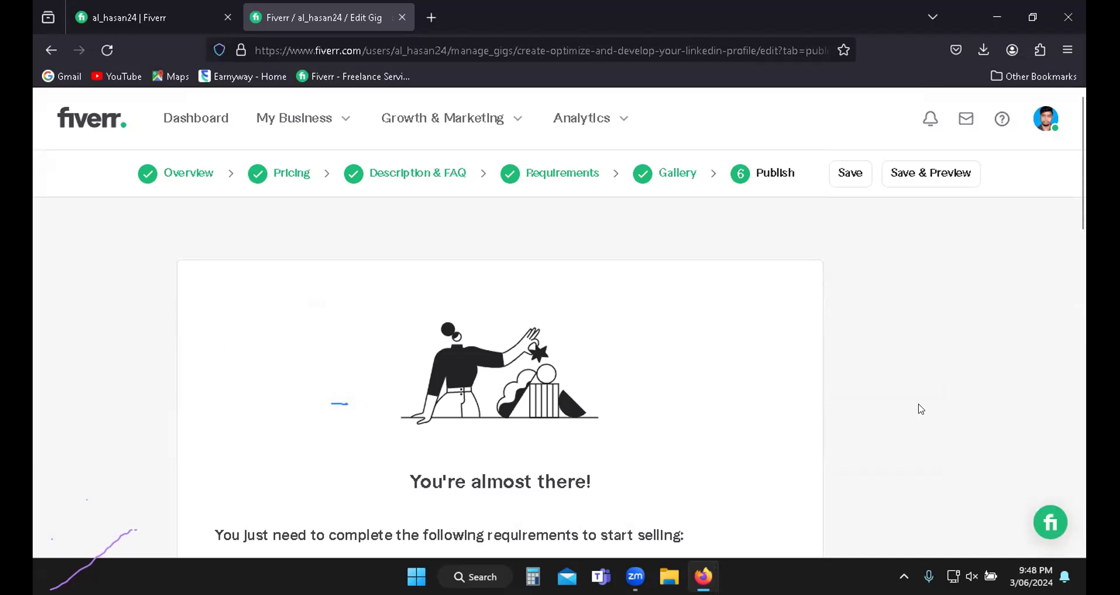
scroll(920, 408, down, 3)
scroll(941, 408, down, 3)
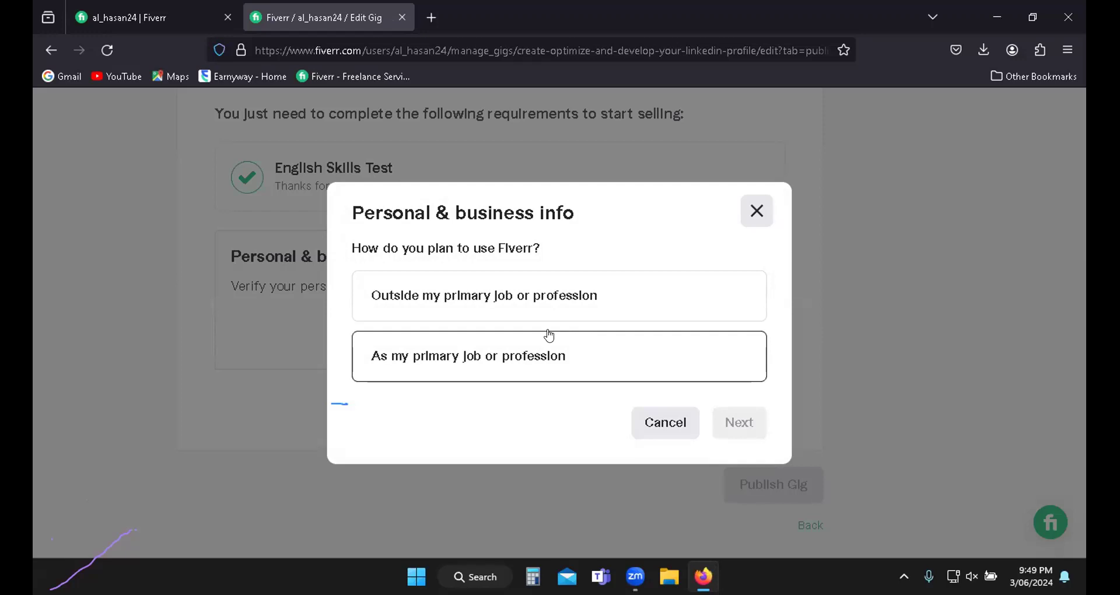
click(483, 351)
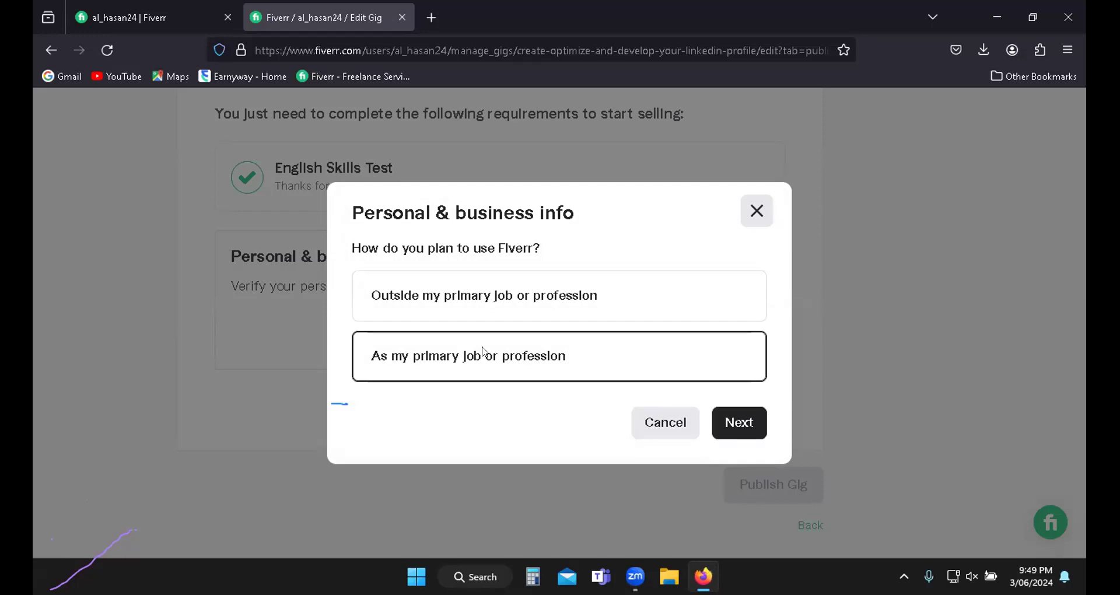
click(744, 420)
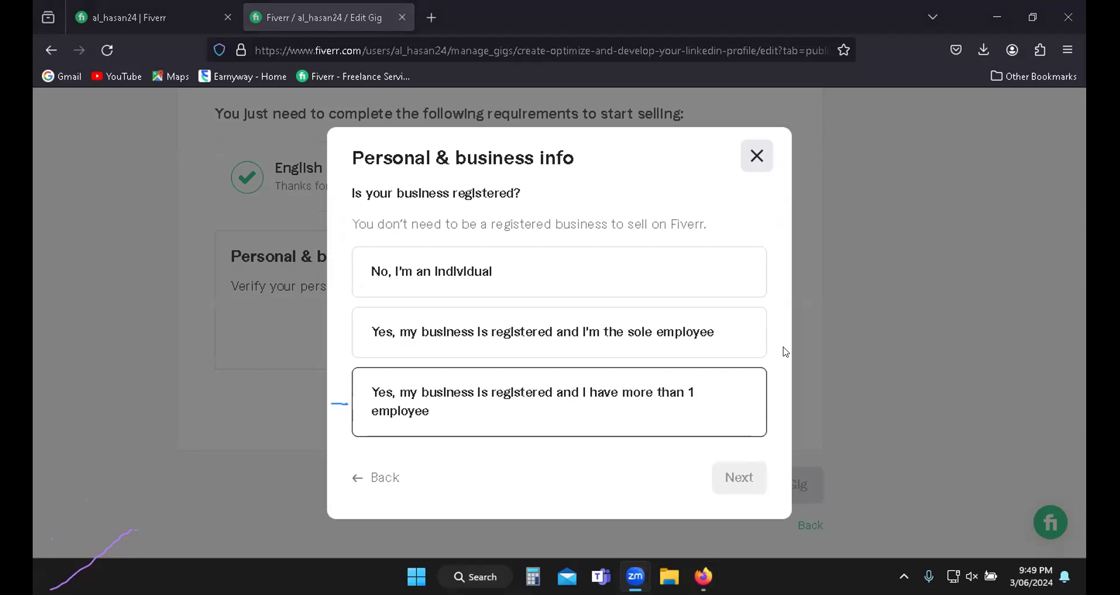
click(382, 474)
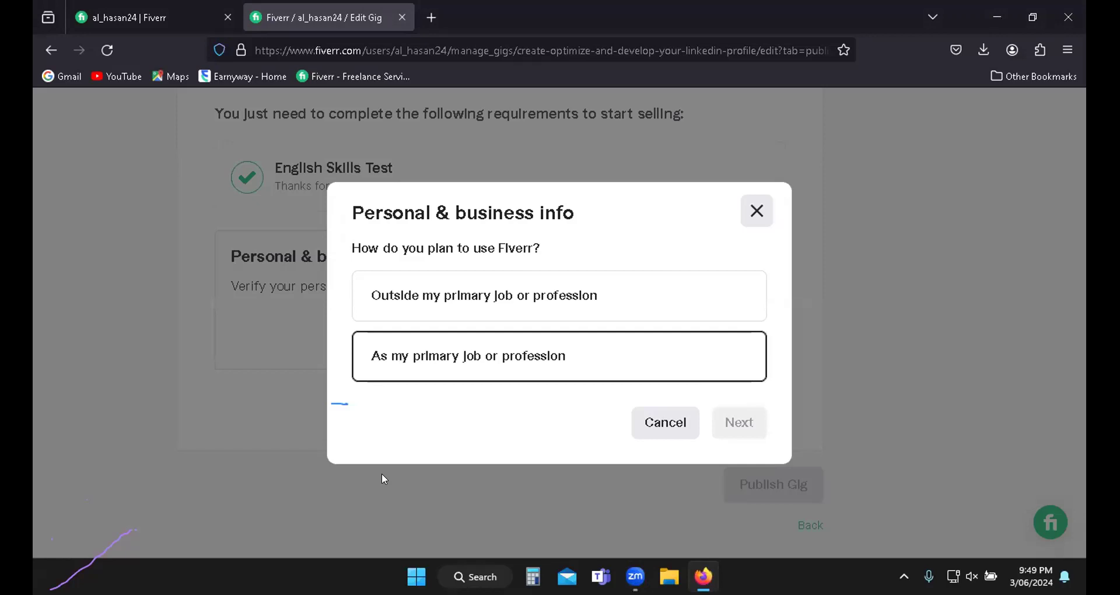
Step: Submit "Outside my primary job or profession" as the planned use of Fiverr and close the completed form
key(Up)
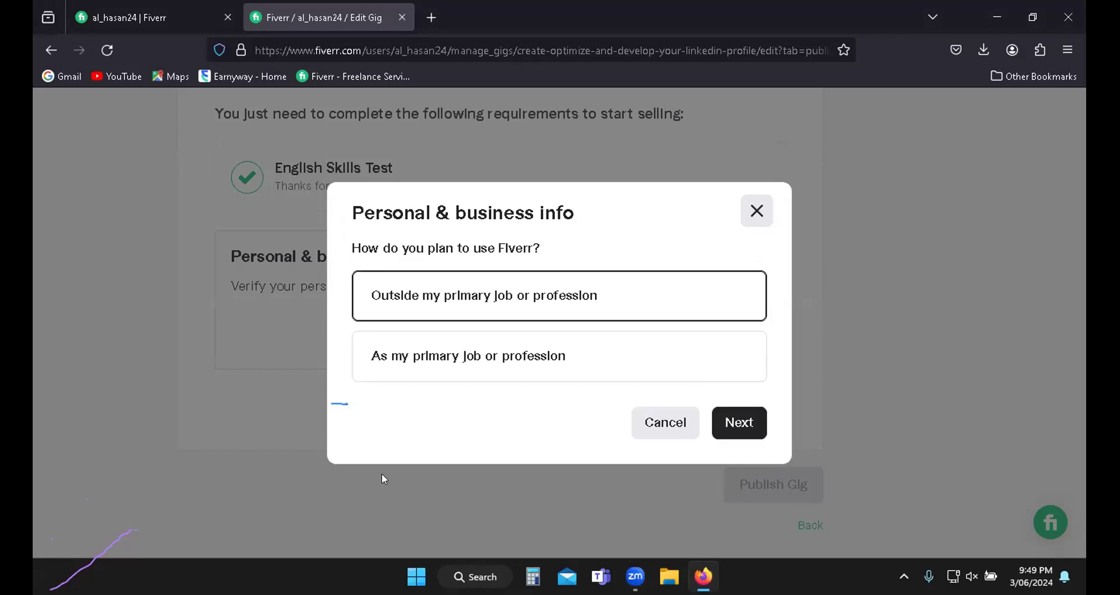
click(731, 418)
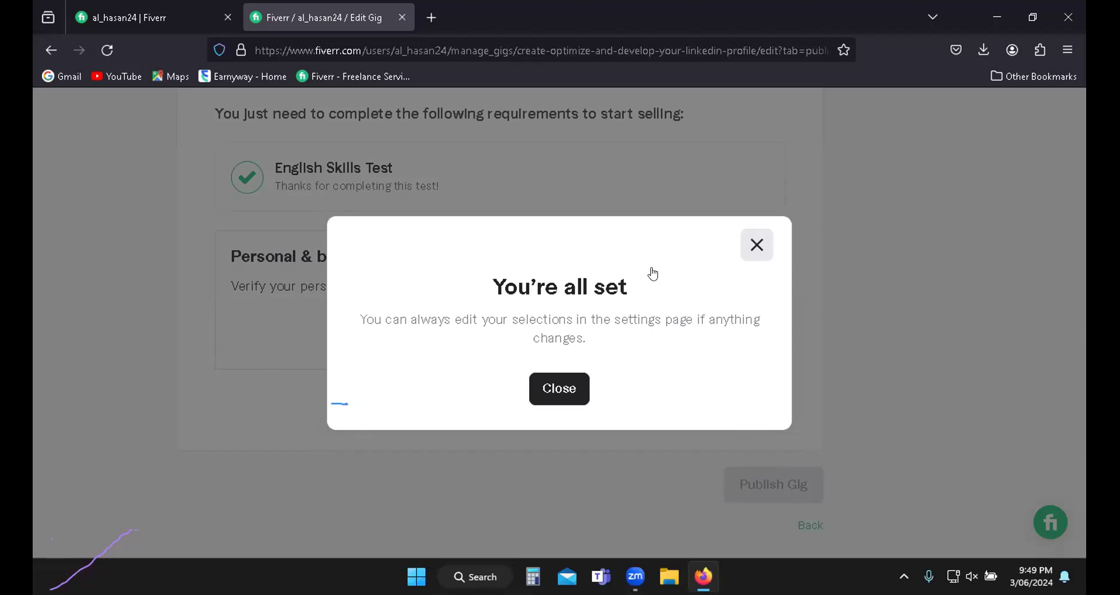
click(547, 386)
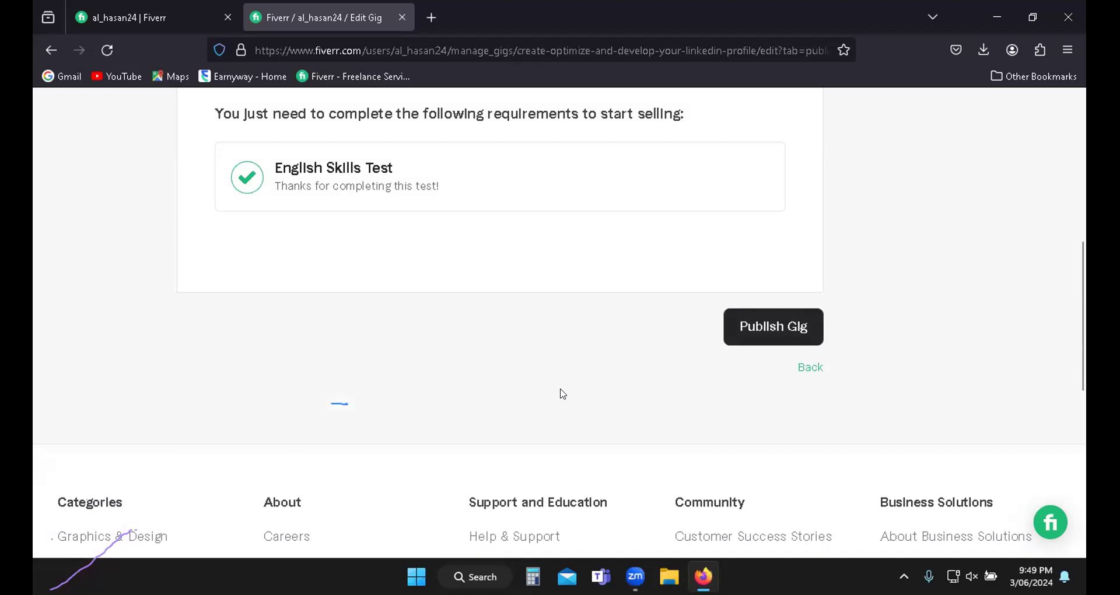
Step: Publish the LinkedIn profile gig and finish the promotion page to get to the Gigs list
click(769, 334)
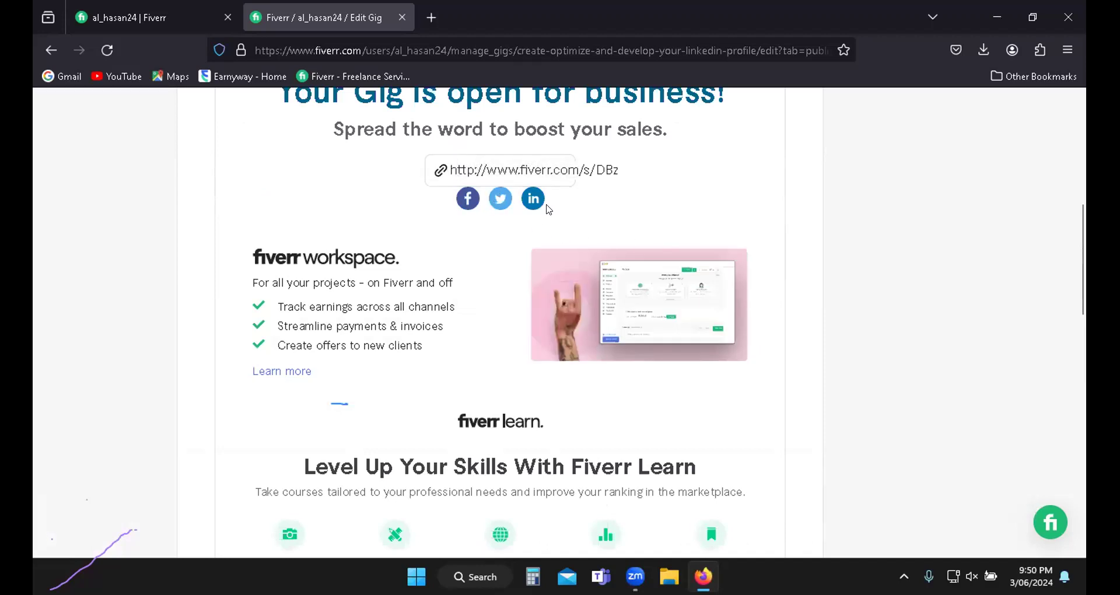
drag(1080, 278, 1063, 408)
scroll(1062, 408, up, 6)
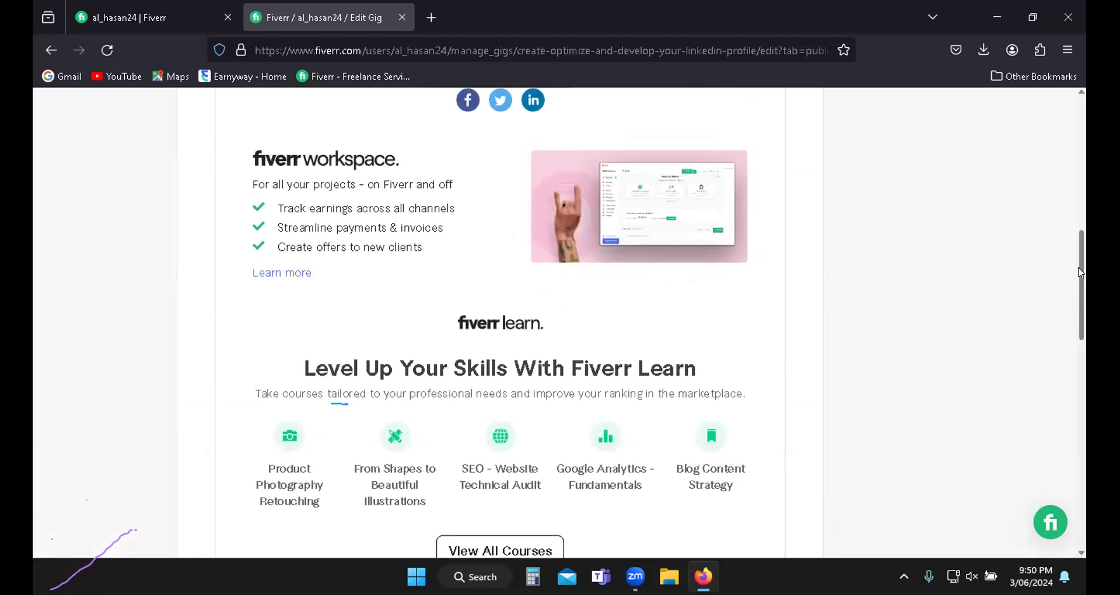
scroll(1077, 327, down, 1)
scroll(1077, 327, down, 7)
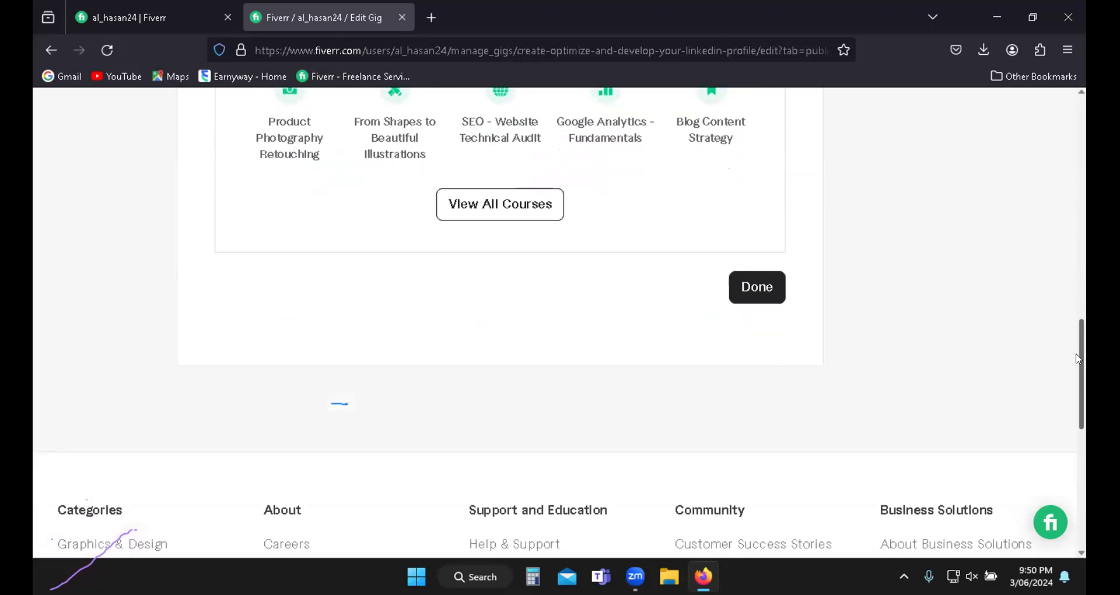
click(762, 224)
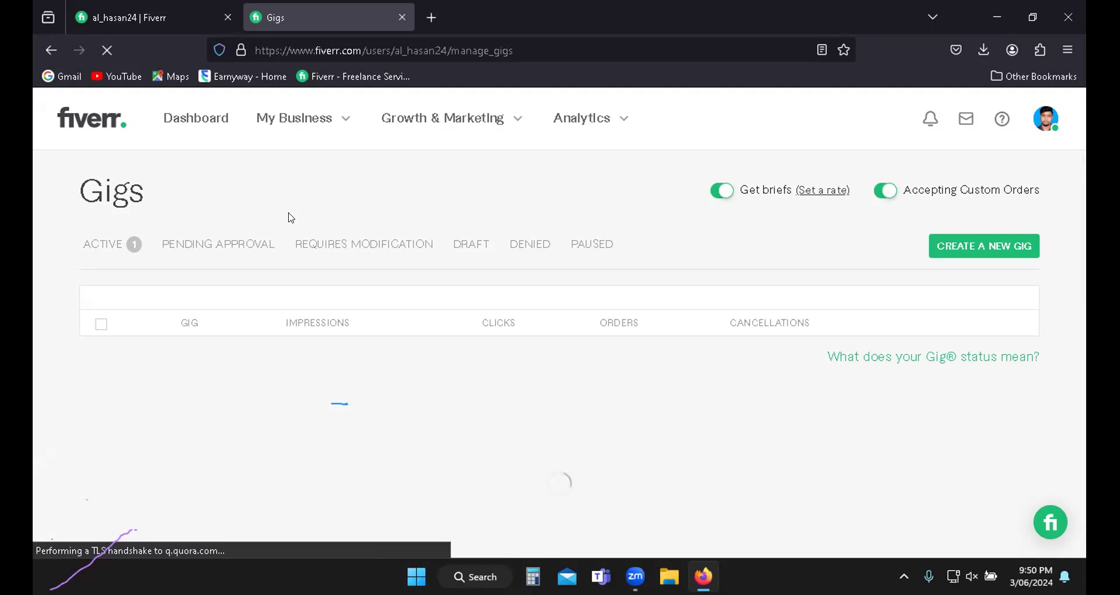
Step: Go to the seller dashboard and open the account's profile page to check the active gig
mouse_move(313, 320)
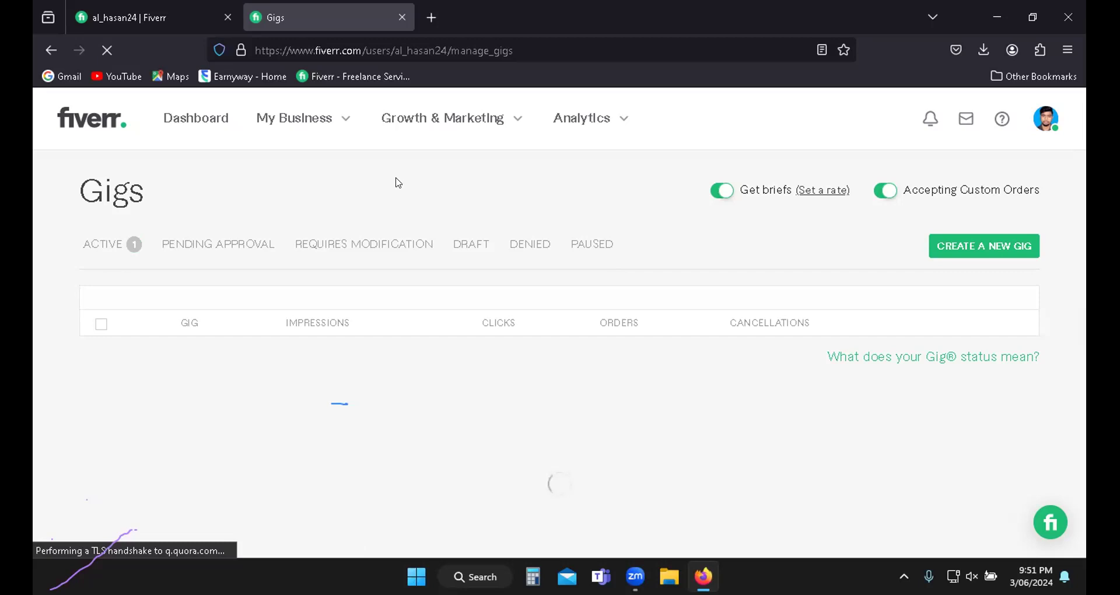
click(174, 119)
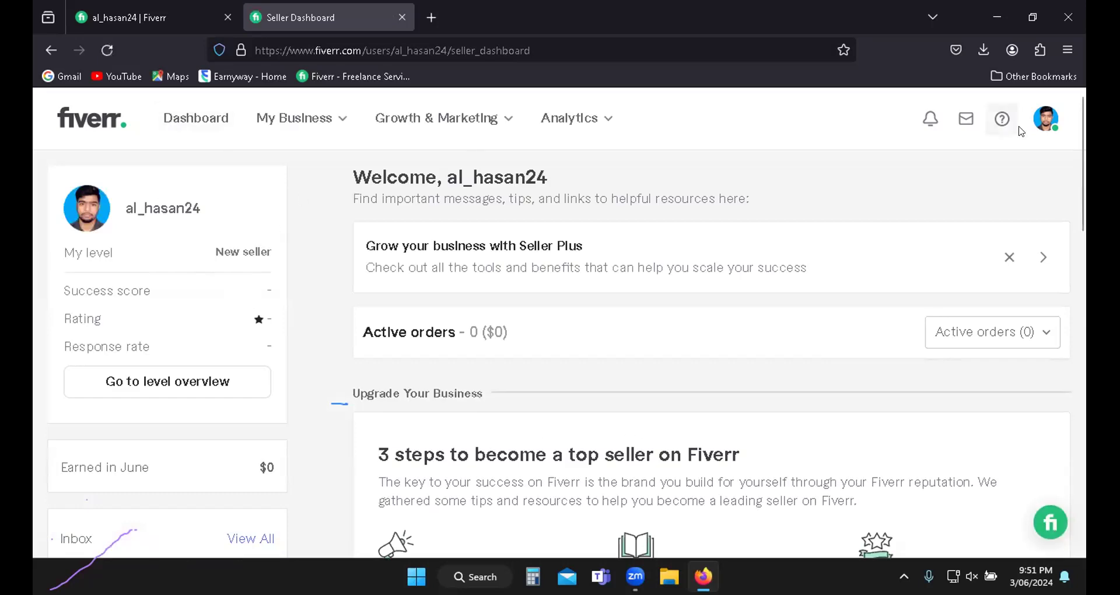
click(1043, 121)
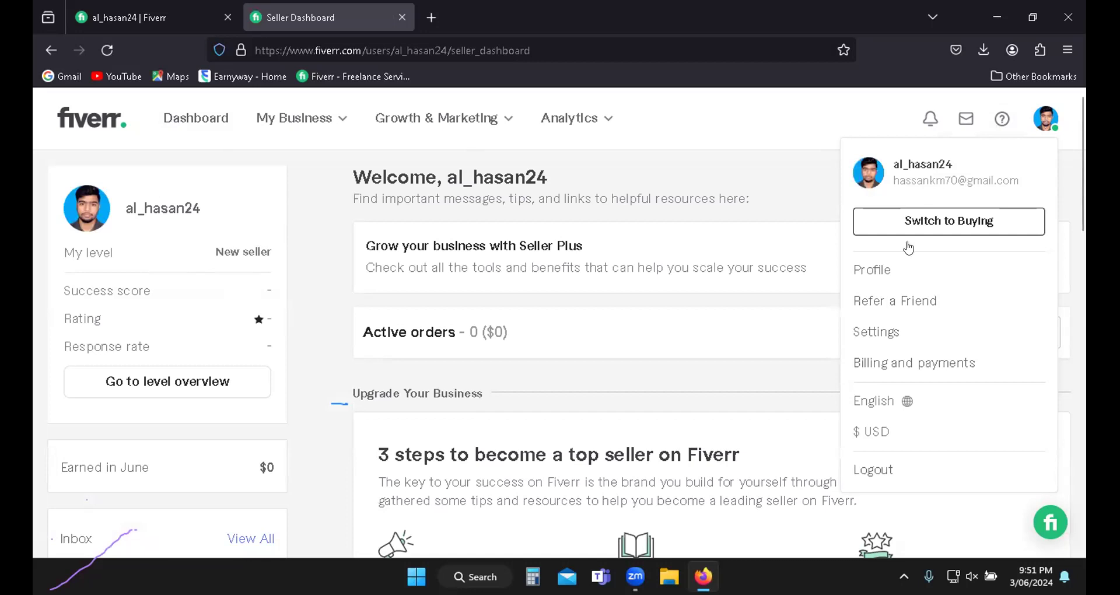
click(872, 271)
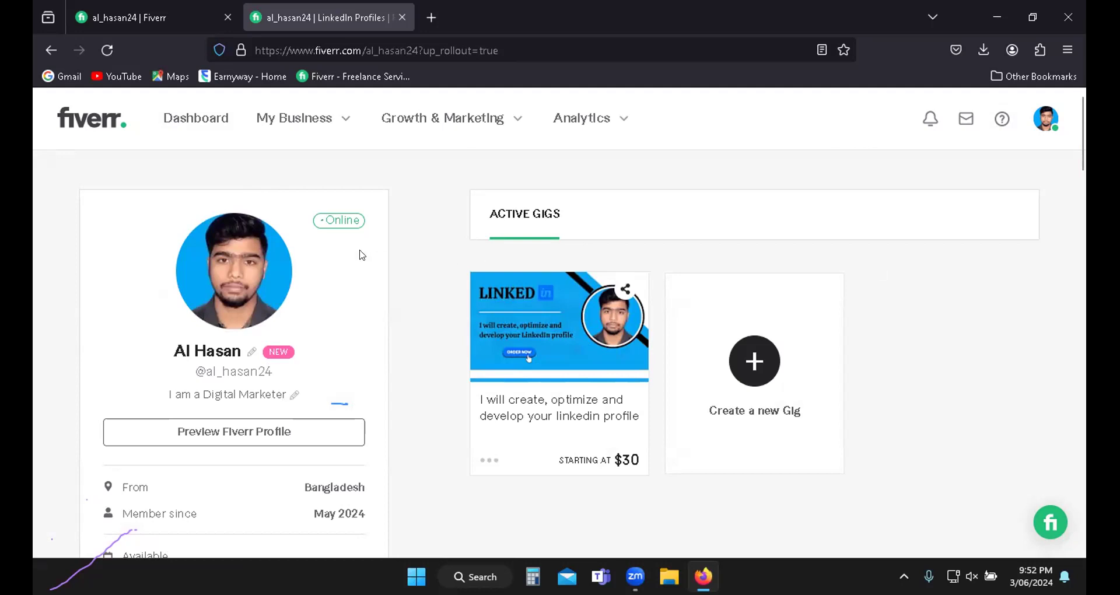
Step: Open the Gigs list and set the minimum rate for briefs to $10
click(290, 119)
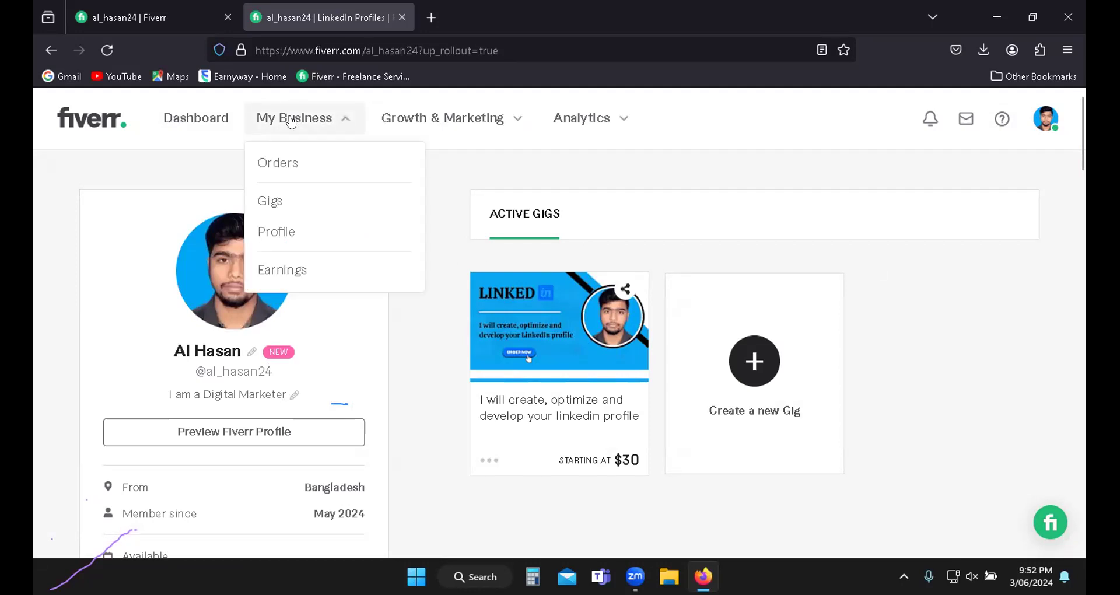
click(264, 203)
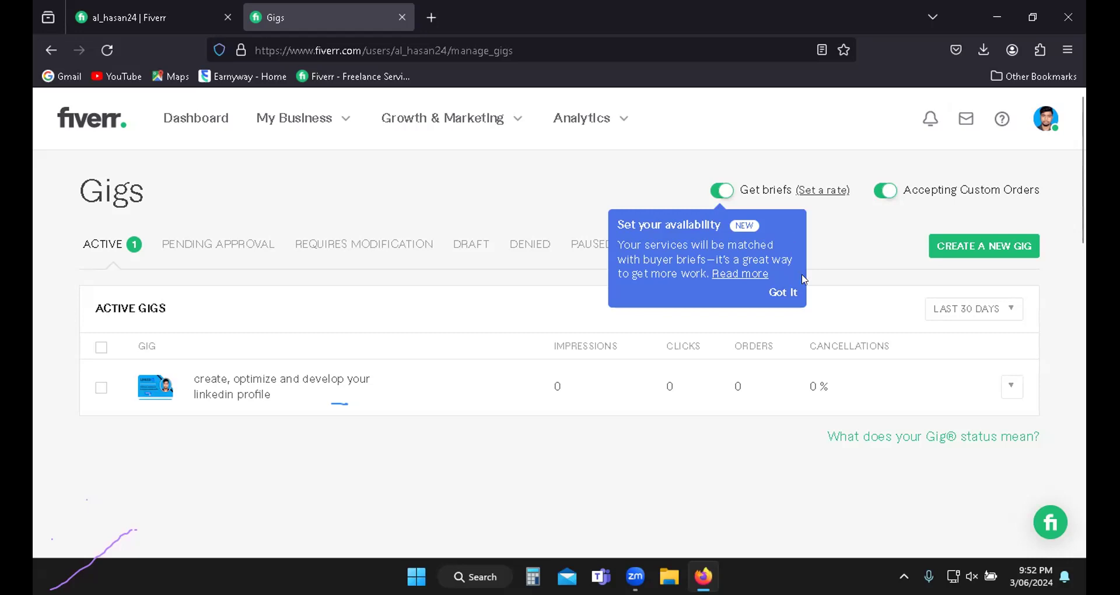
click(820, 191)
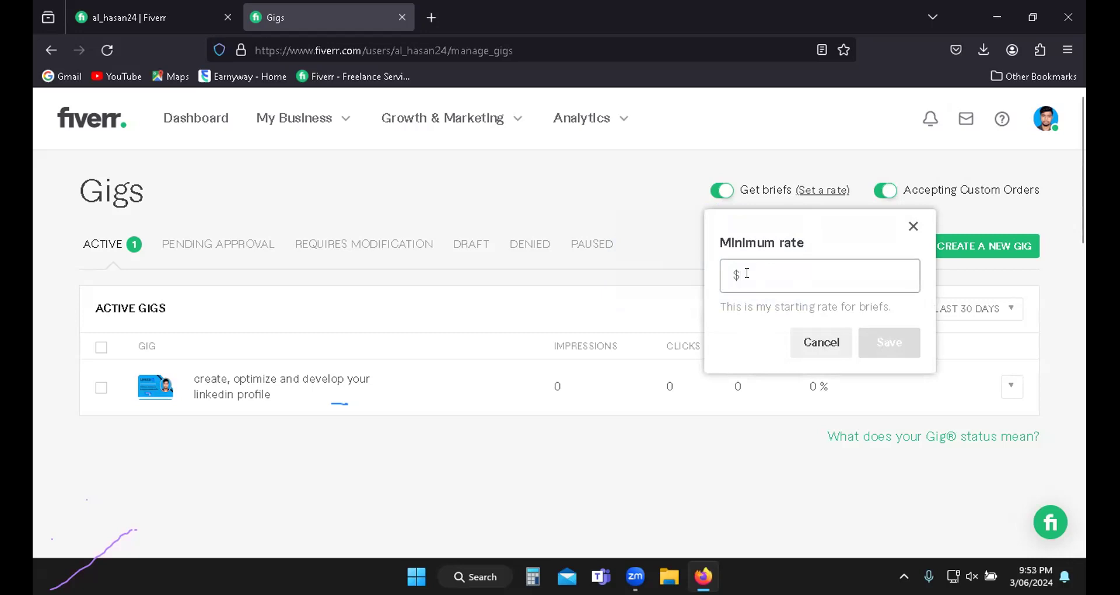
text(10)
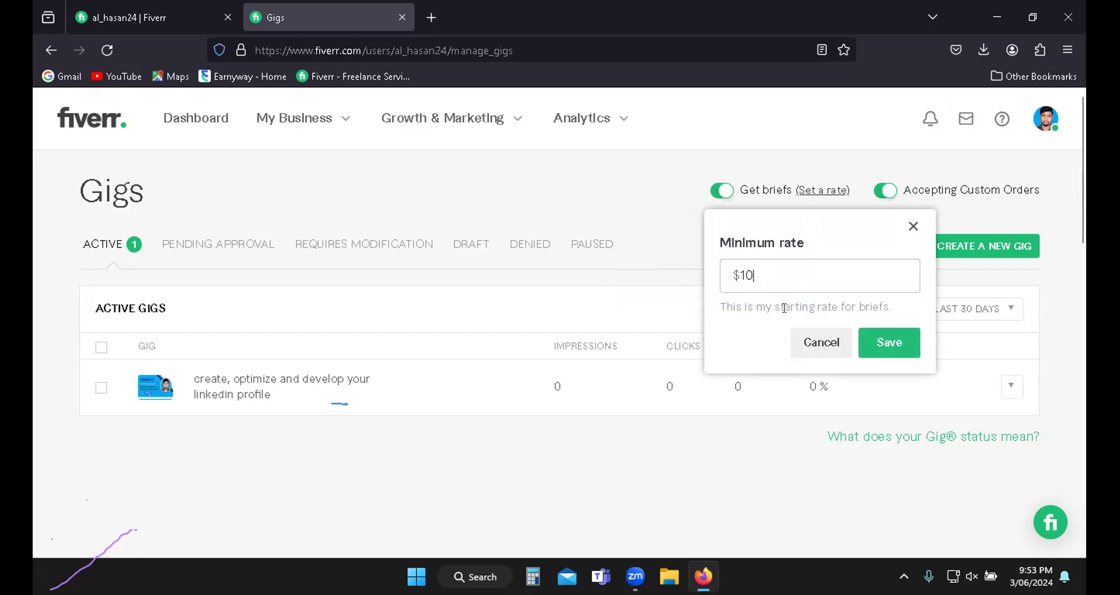
click(880, 344)
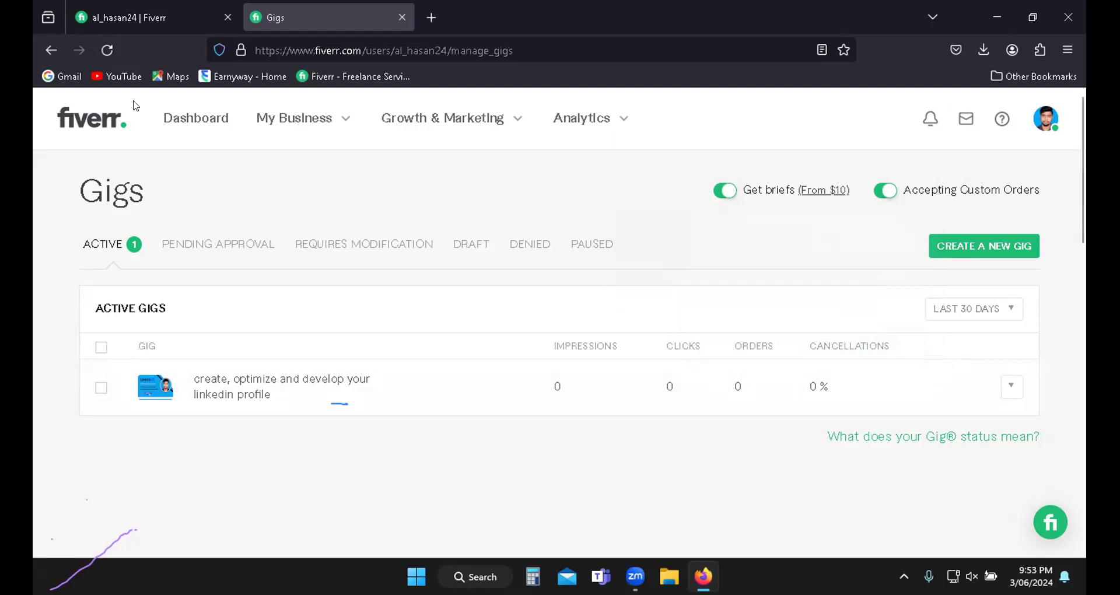
Step: Switch the account to buying mode and back to selling, and close the spare profile tab
click(1041, 131)
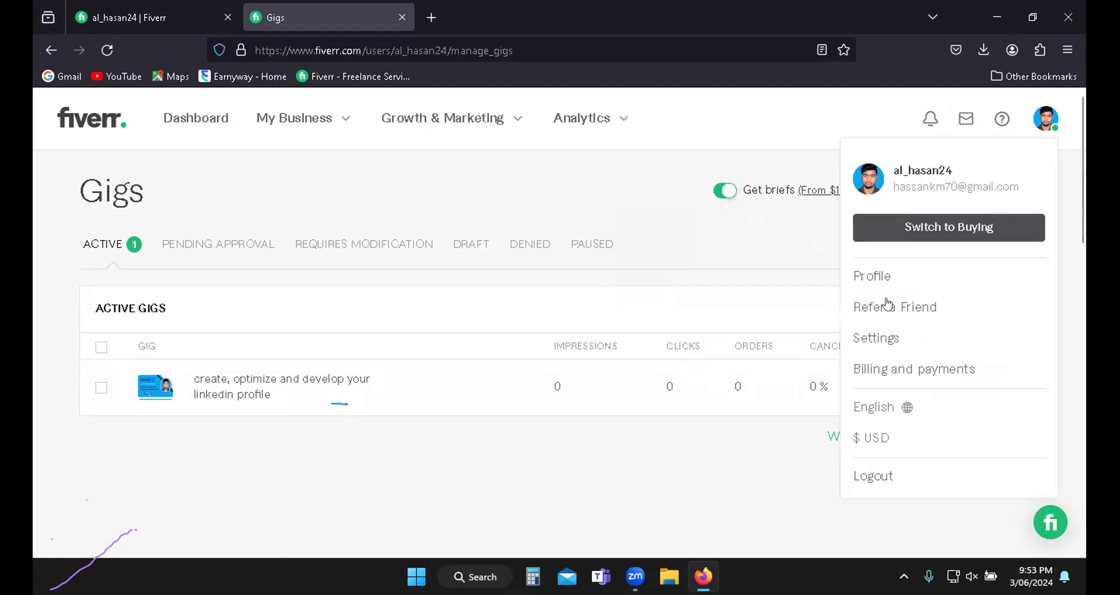
click(930, 228)
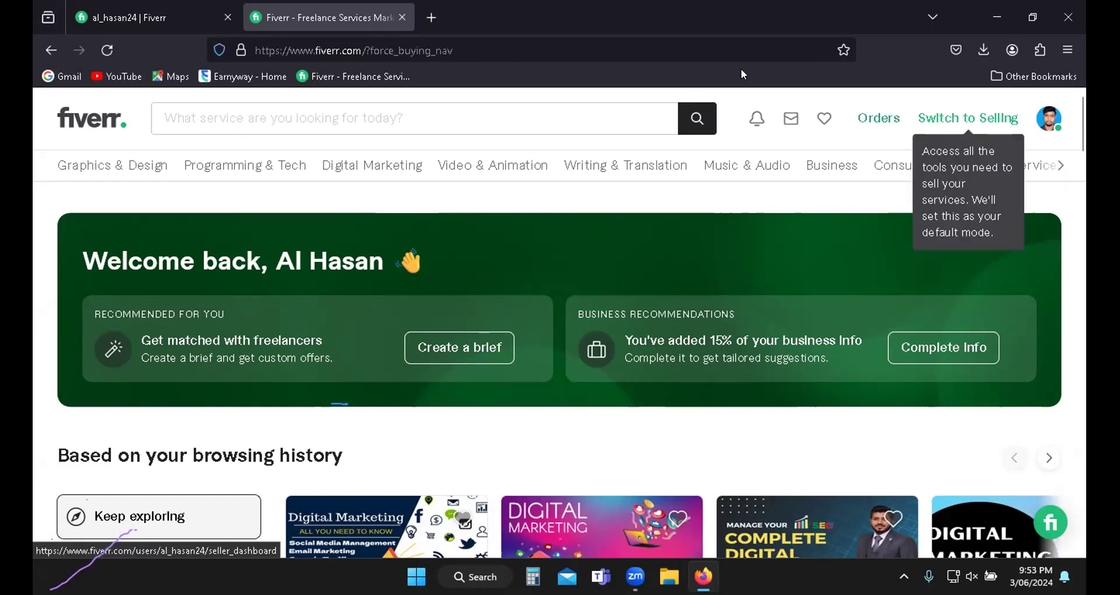
click(943, 127)
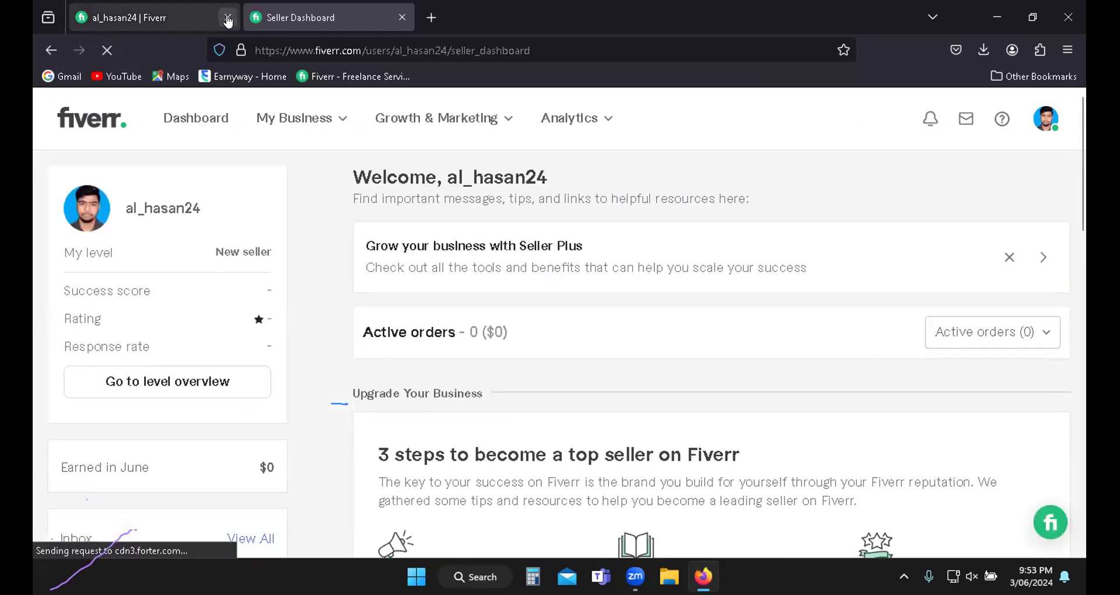
click(228, 18)
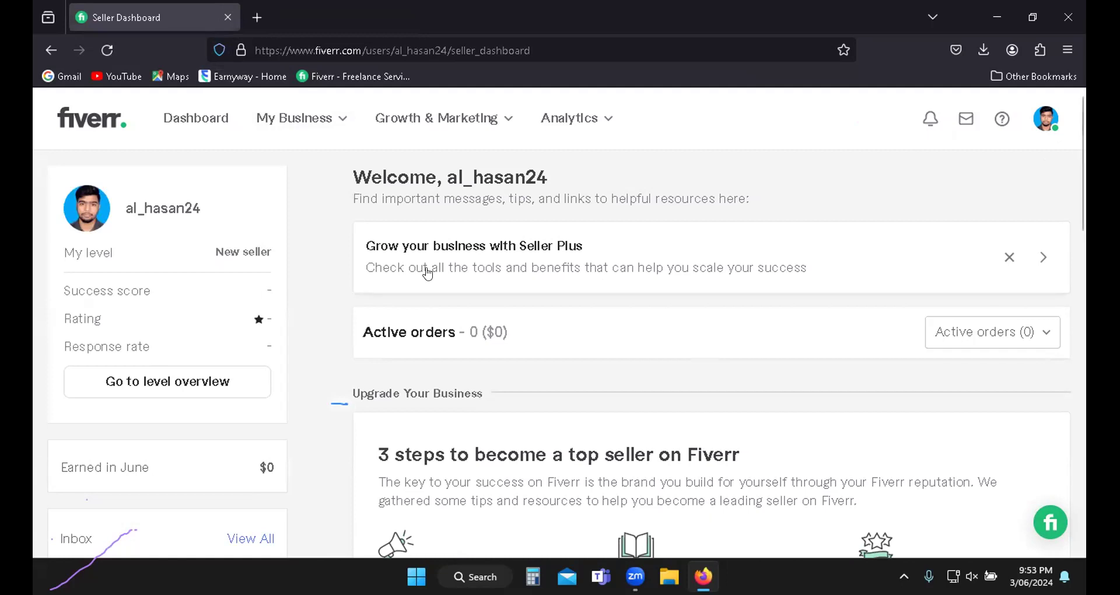
click(298, 122)
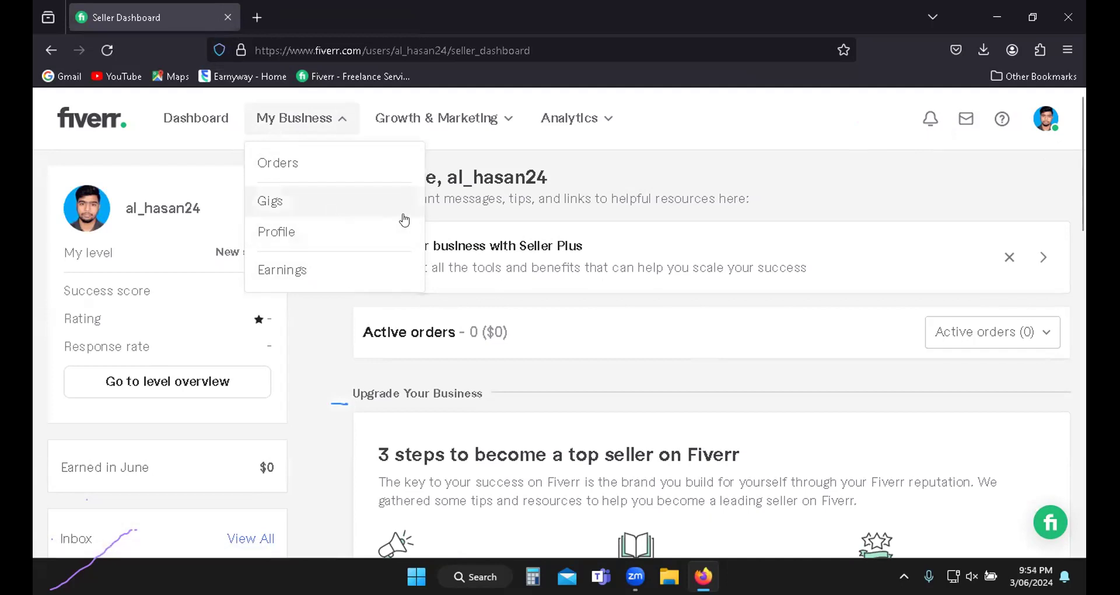
click(744, 123)
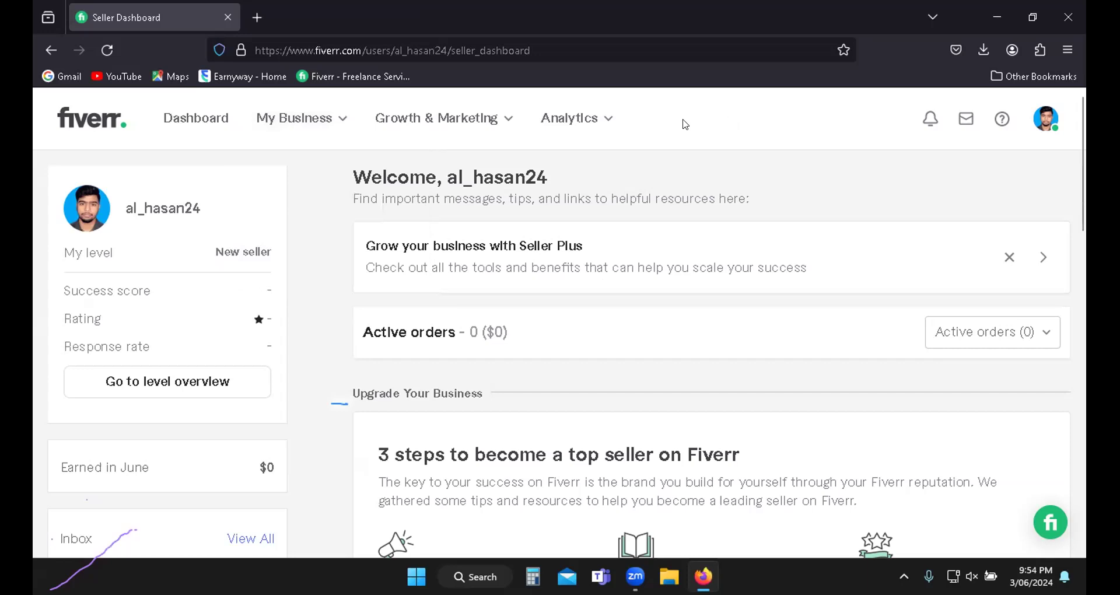
click(570, 119)
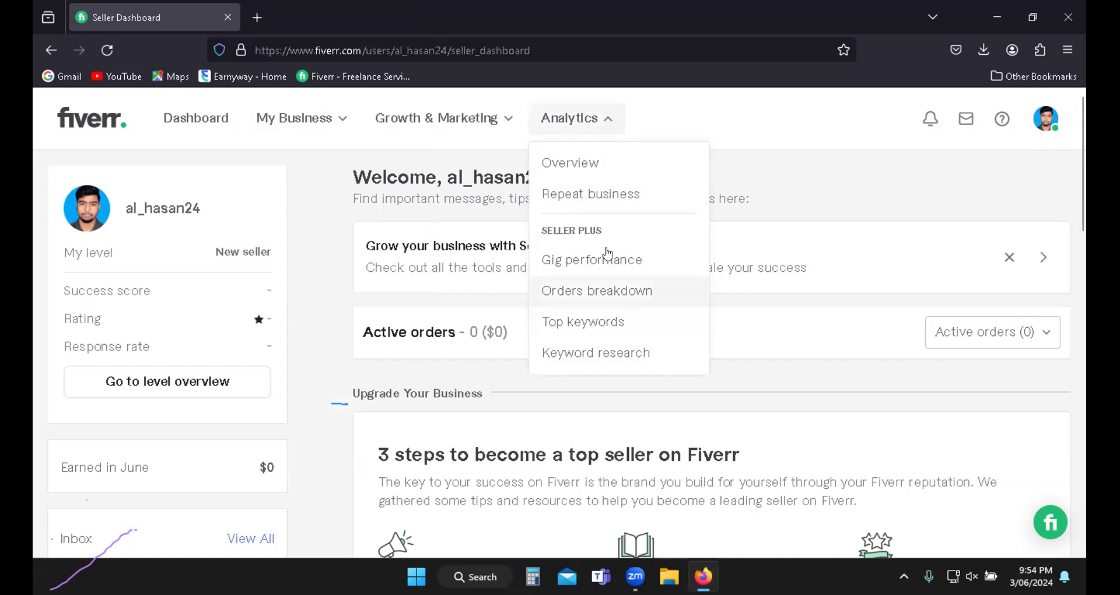
click(722, 131)
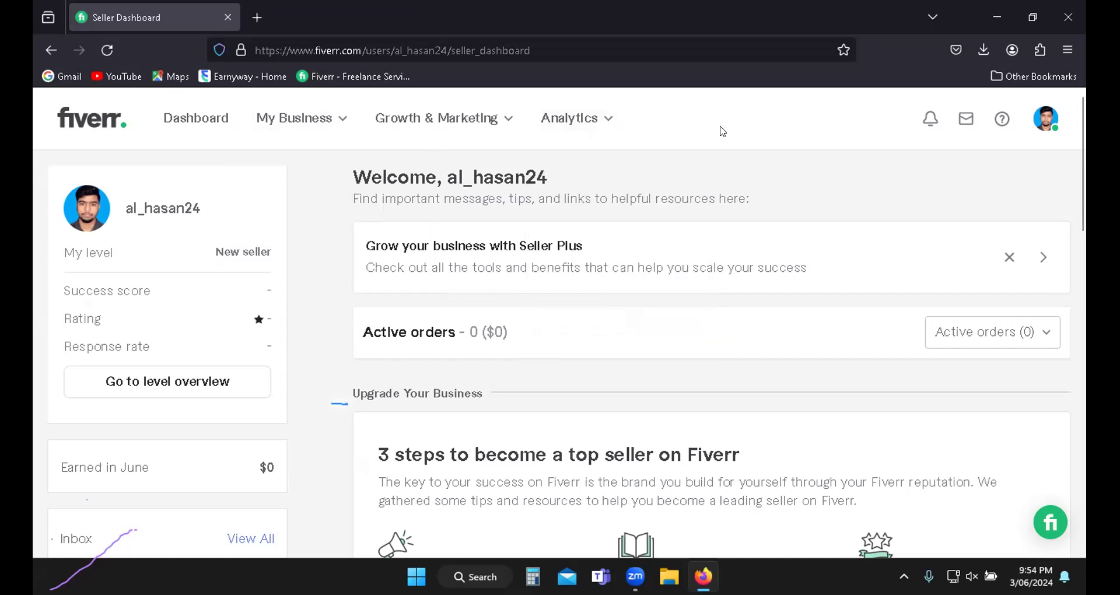
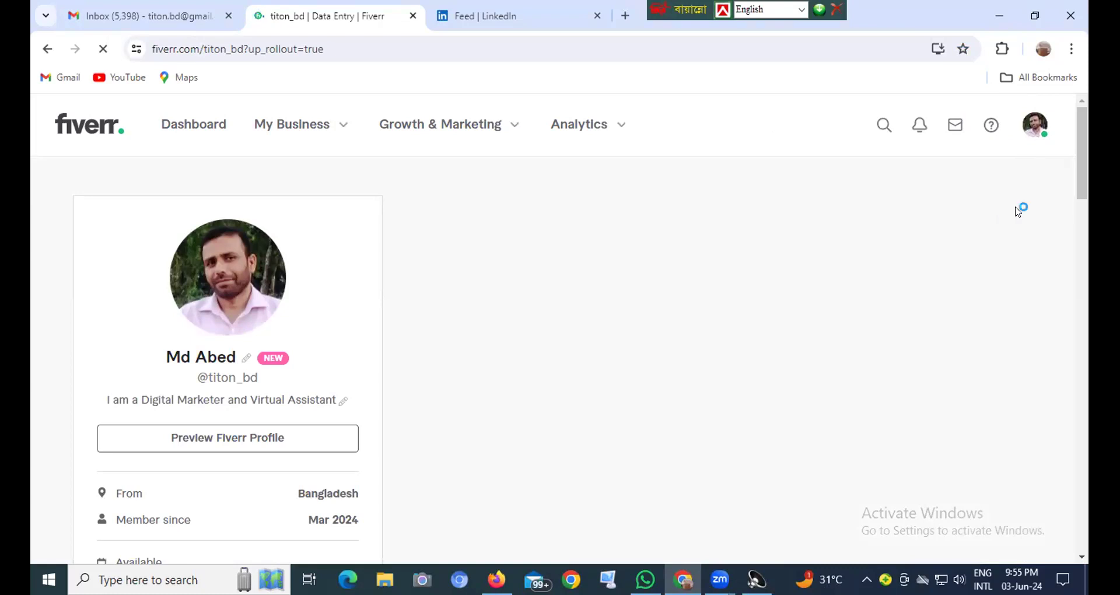
Step: Examine the seller profile's description, languages, tests taken and skills, and return to the active gigs
scroll(992, 227, down, 2)
scroll(992, 234, down, 9)
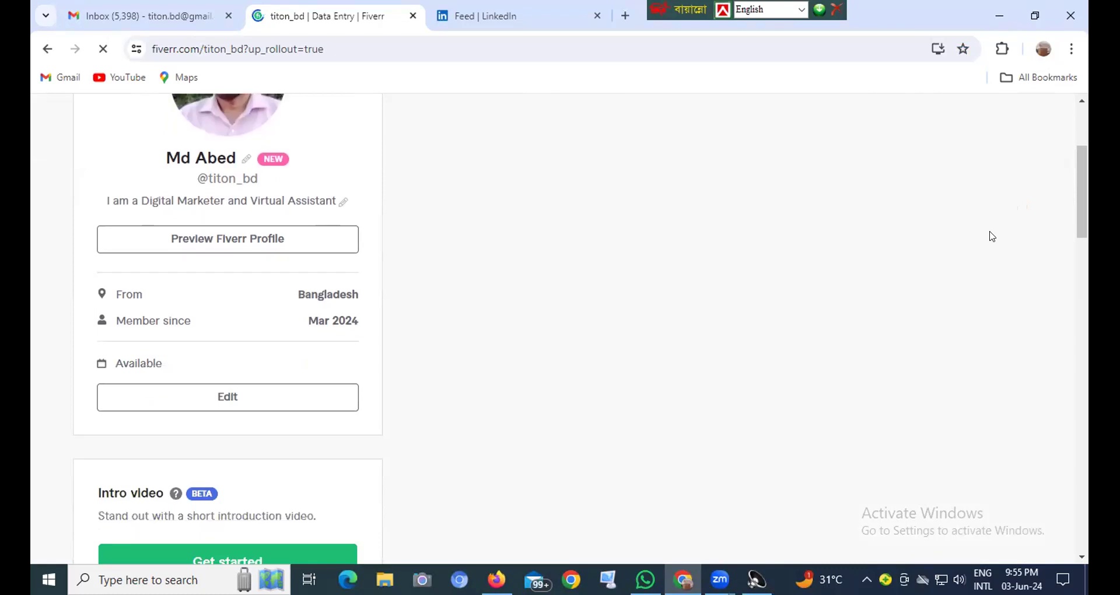
scroll(987, 244, down, 2)
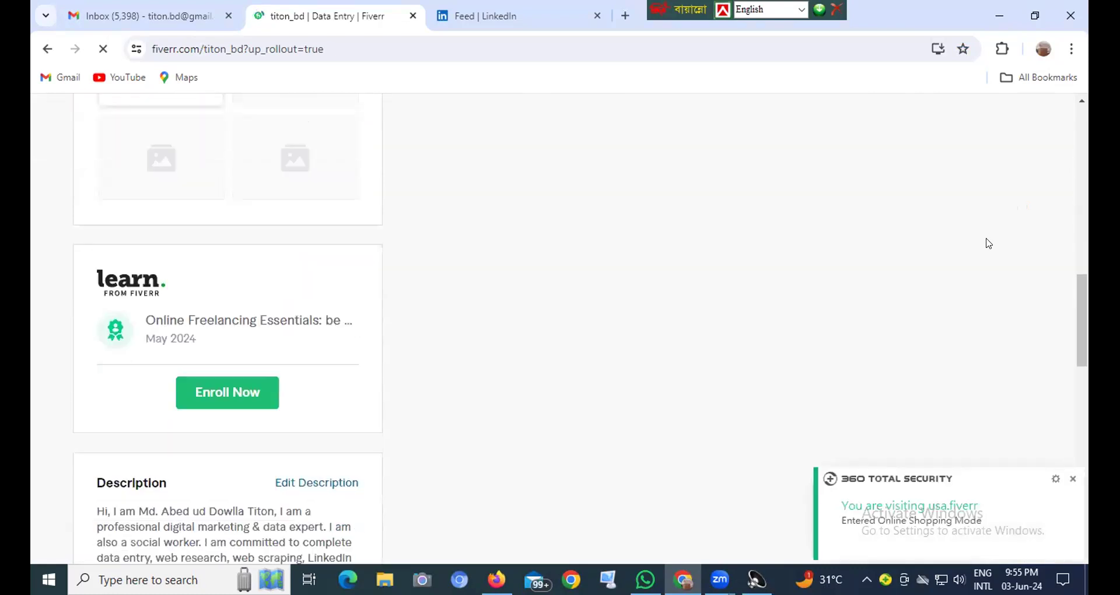
scroll(978, 245, down, 4)
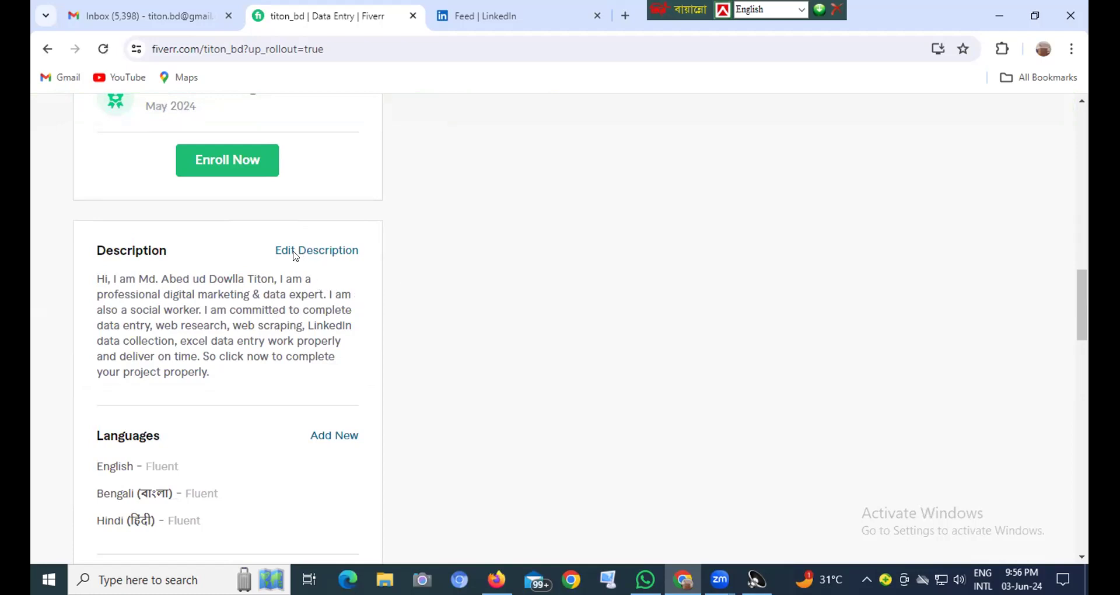
scroll(344, 282, down, 1)
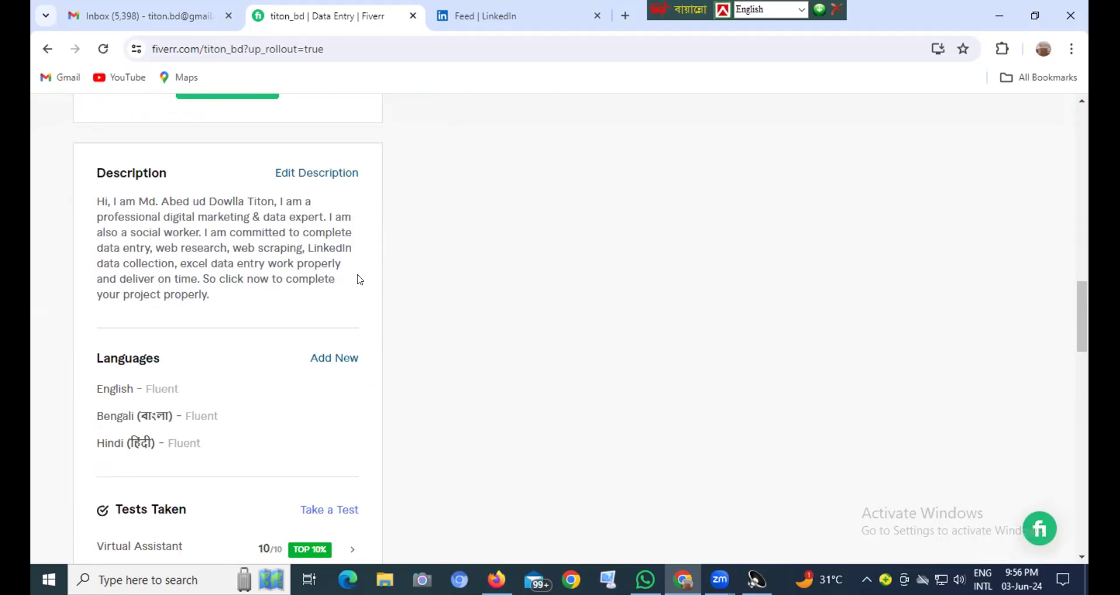
scroll(359, 279, up, 1)
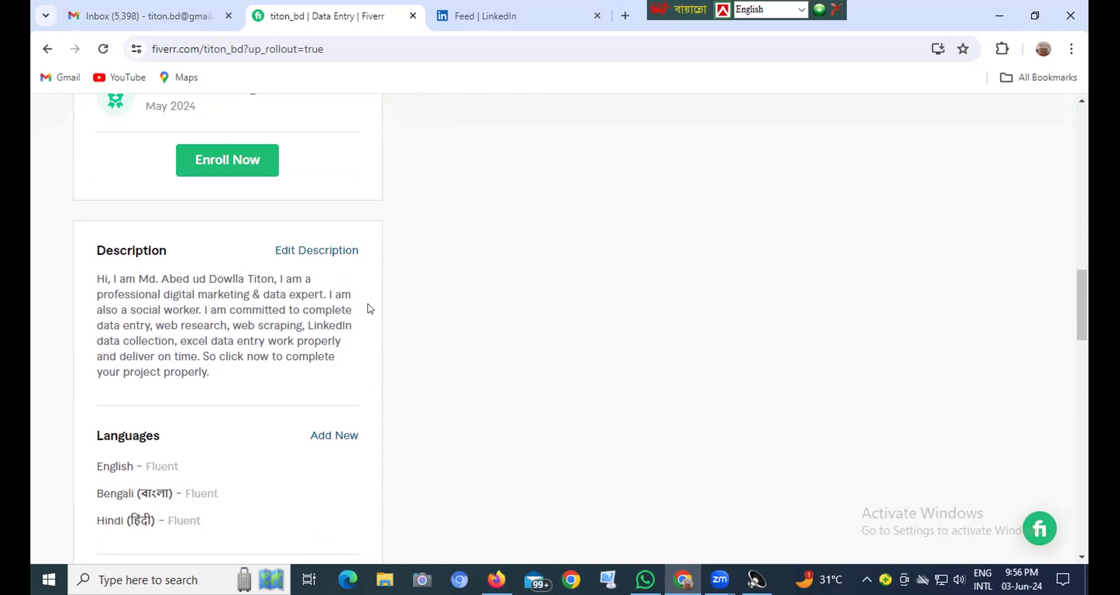
scroll(370, 309, down, 2)
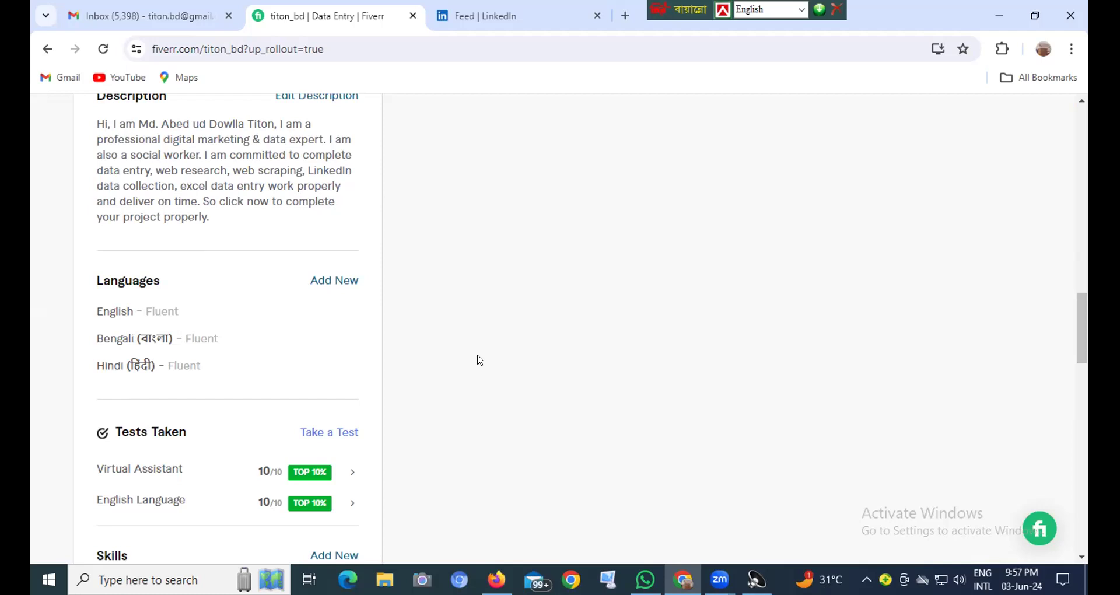
scroll(481, 360, down, 5)
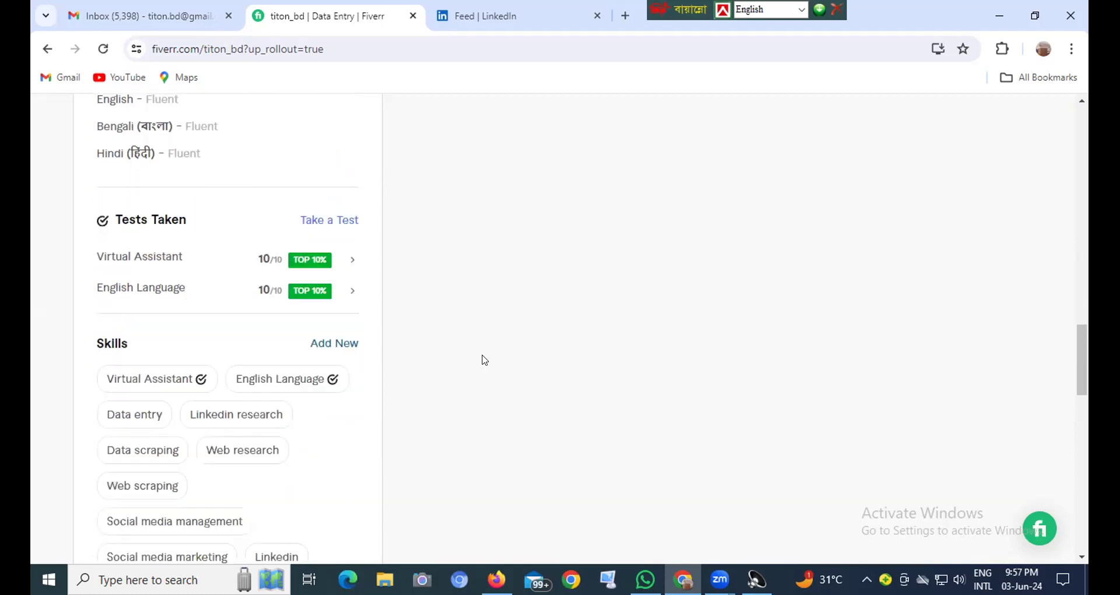
scroll(482, 360, up, 10)
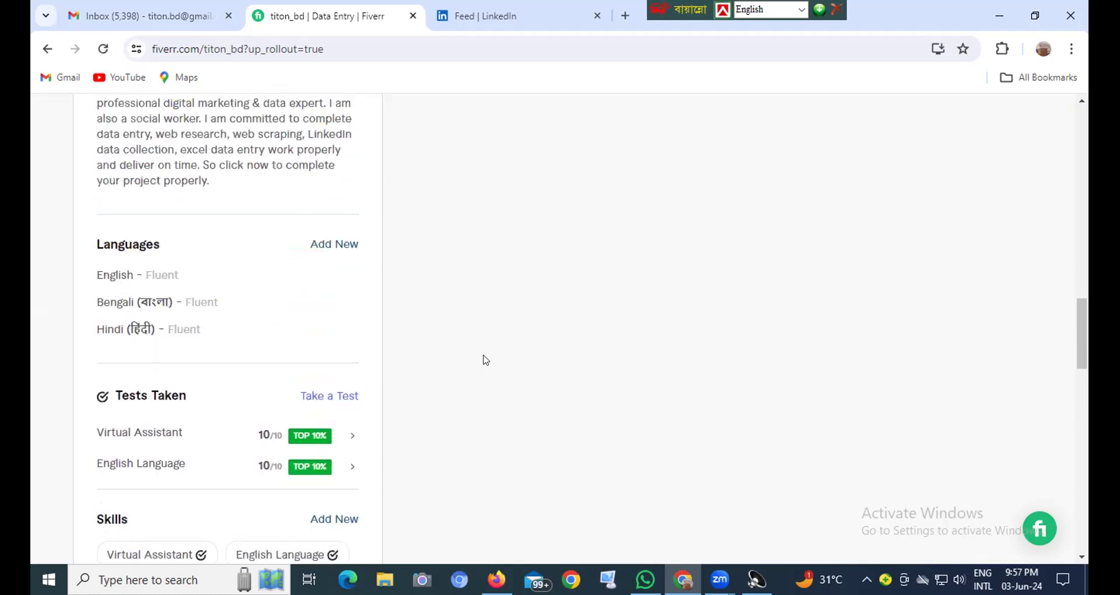
scroll(483, 359, up, 10)
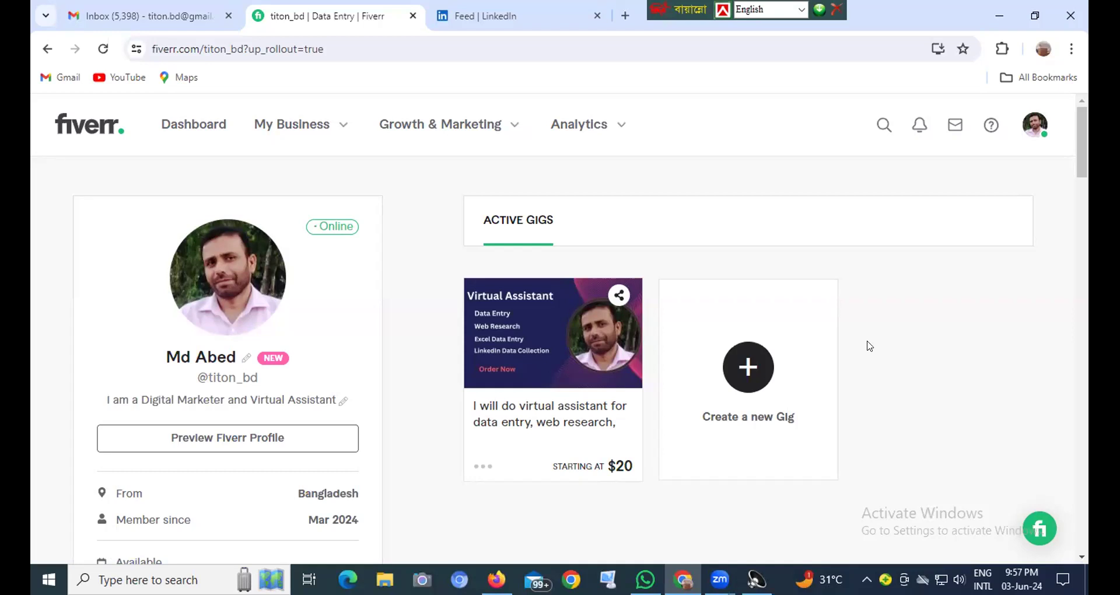
Step: Reopen the account's profile page and go to the Gigs list to view the active gig
click(1034, 128)
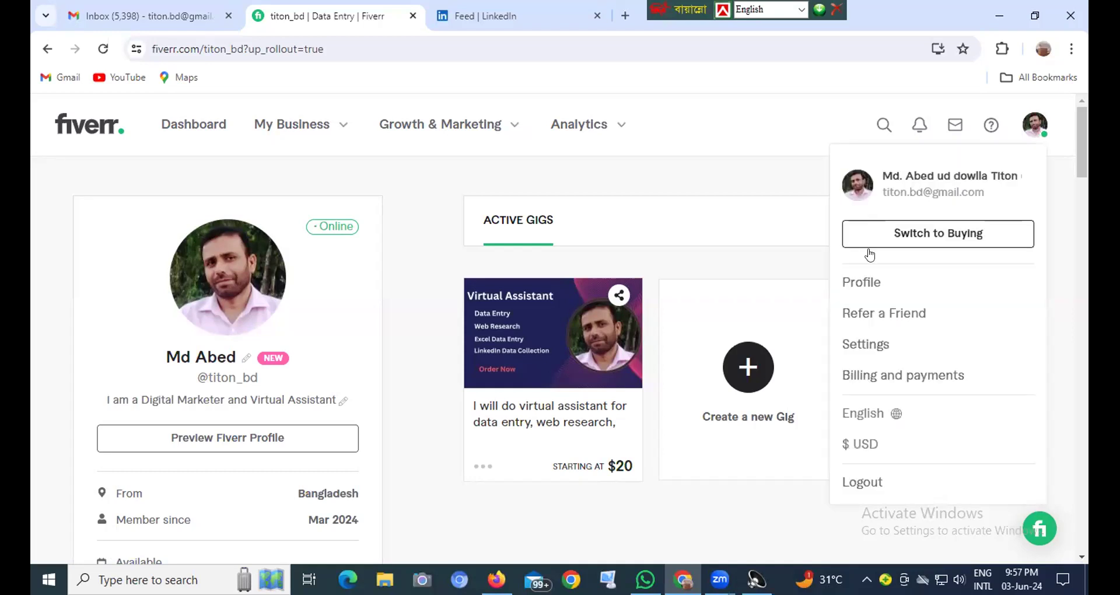
click(878, 283)
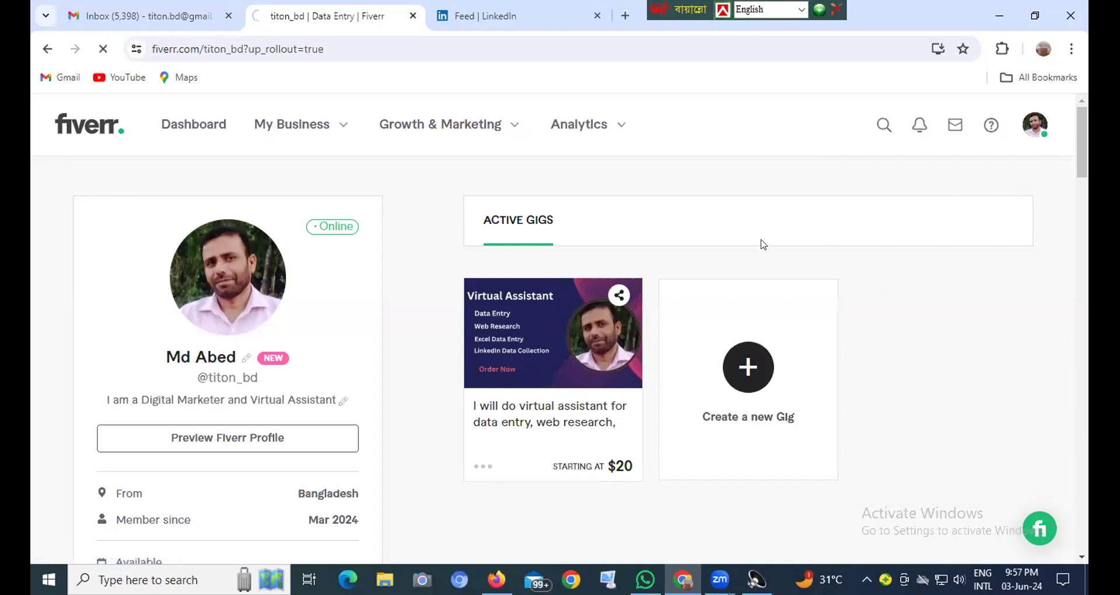
click(326, 141)
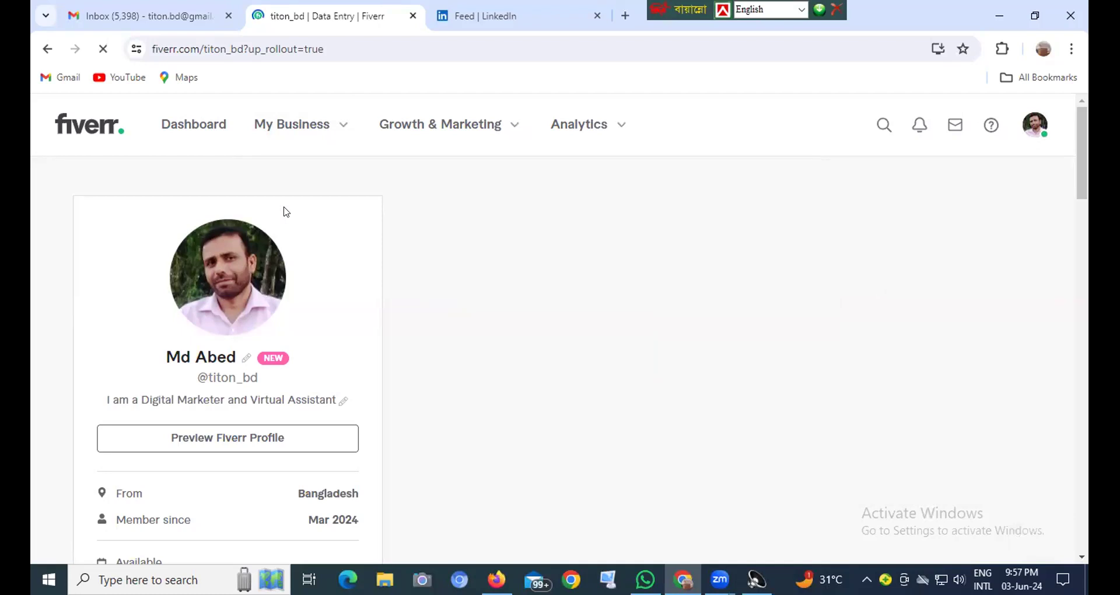
click(339, 125)
click(346, 206)
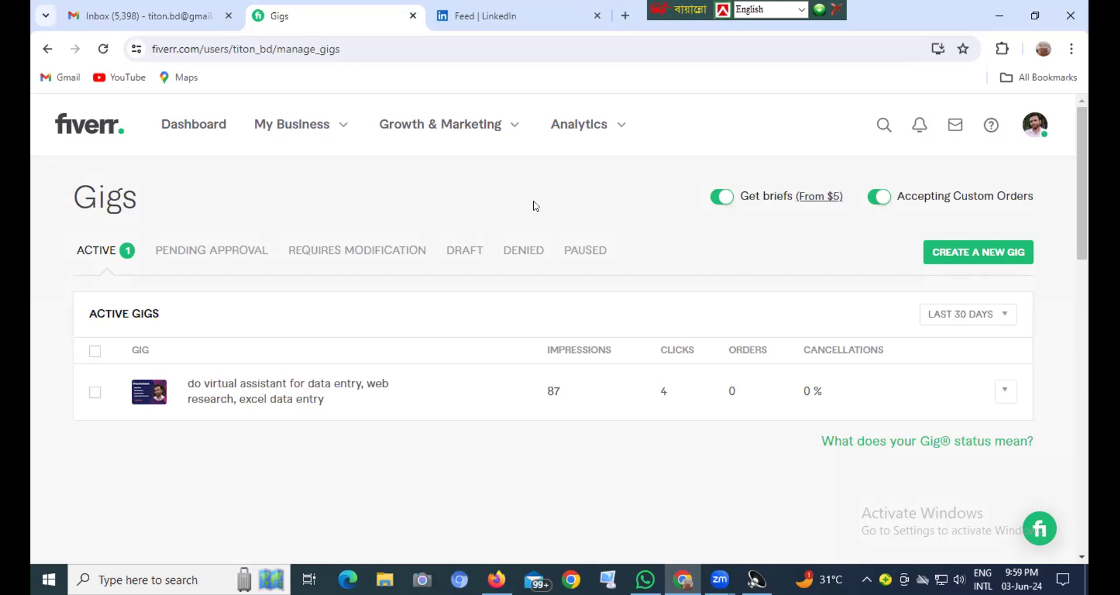
Step: Switch the account to buying mode and back to selling, and check the account options on the seller dashboard
click(1034, 132)
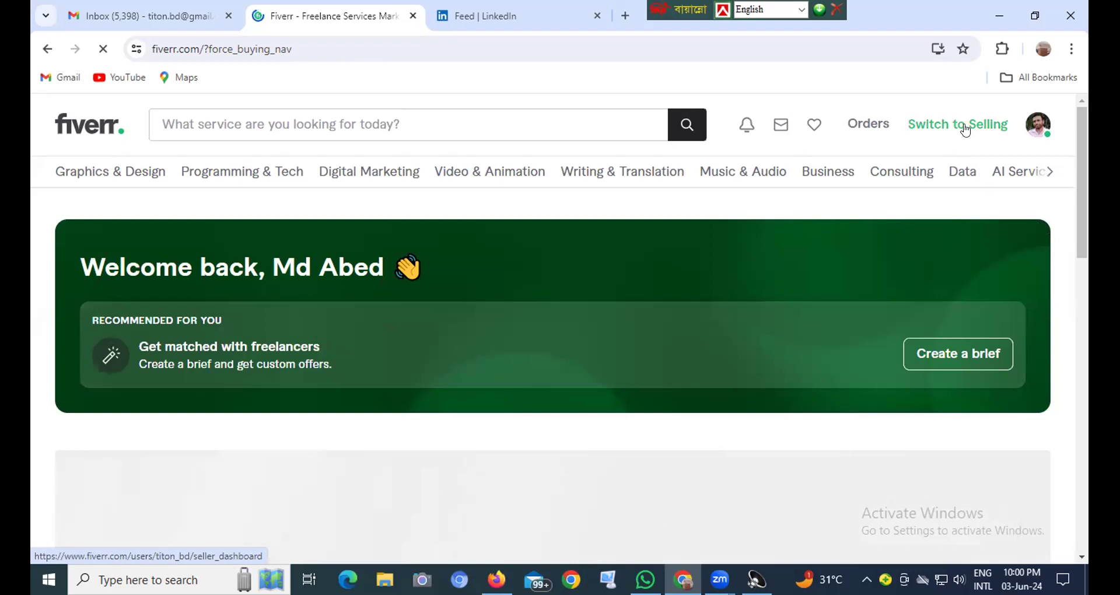
click(965, 130)
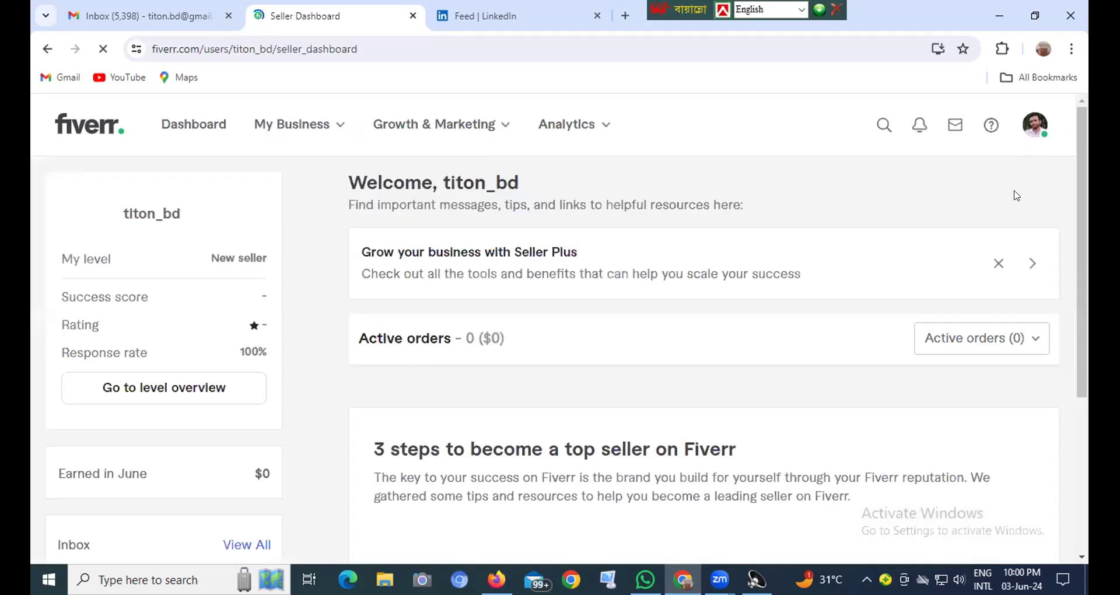
click(1035, 129)
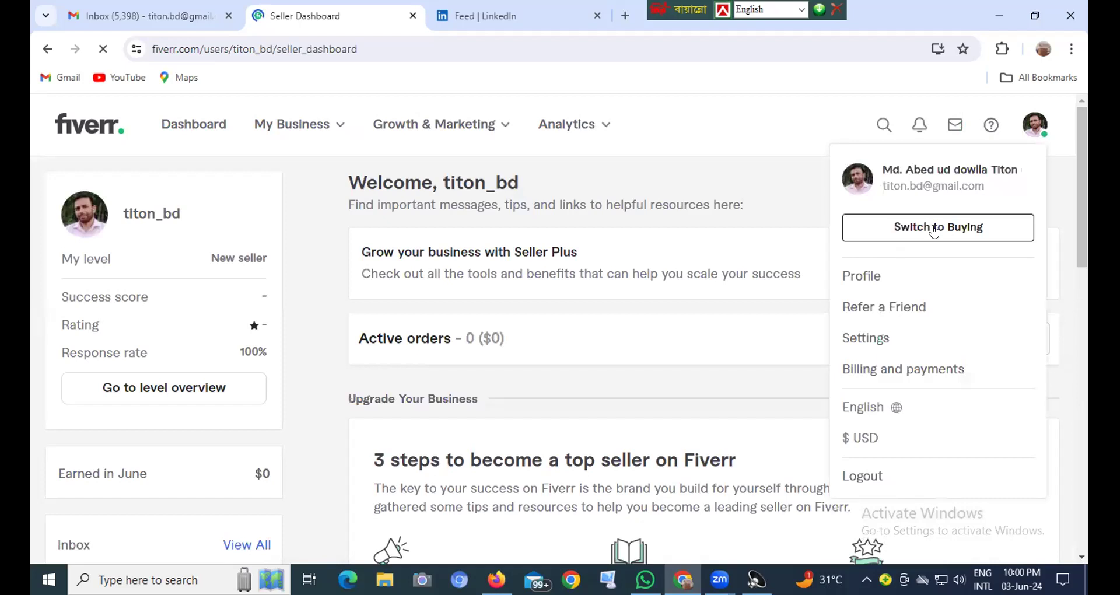
click(838, 182)
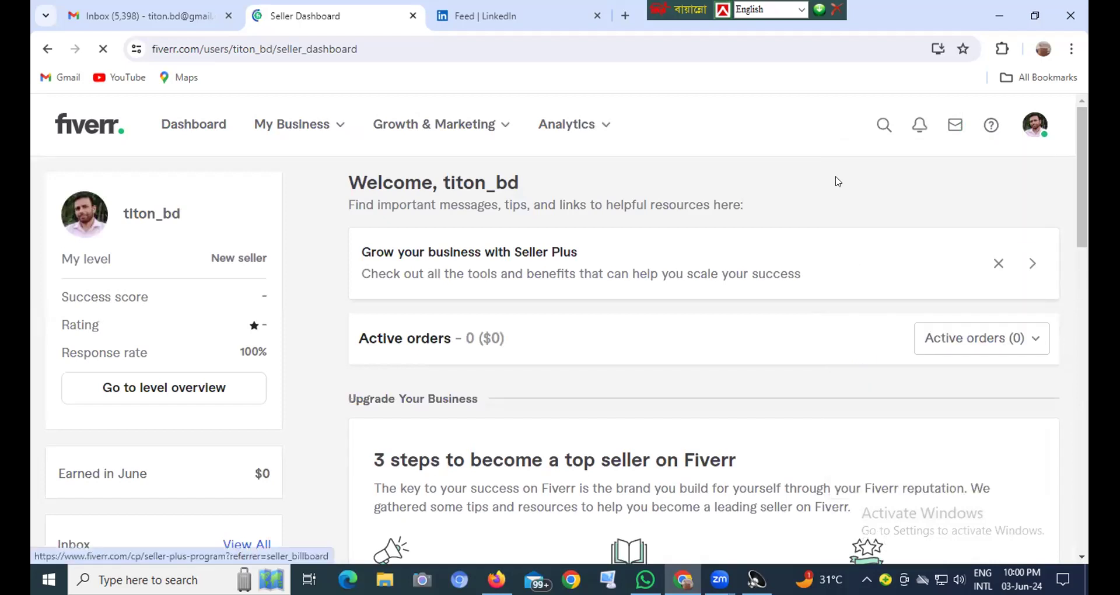